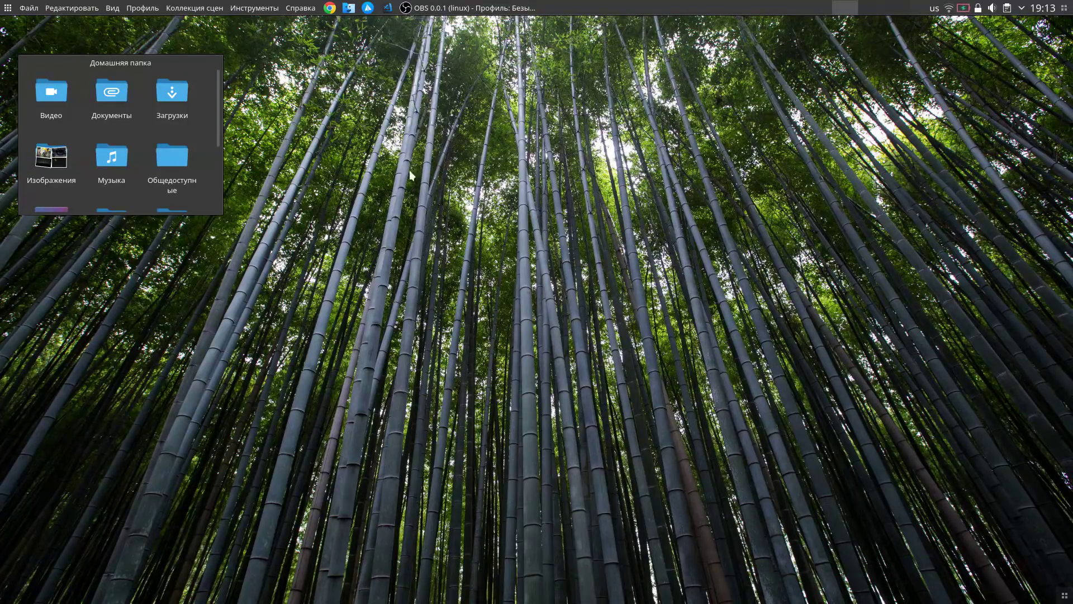
Open the home folder in Dolphin and move its window toward the lower middle of the desktop.
{"action": "left_click", "coordinate": [348, 8]}
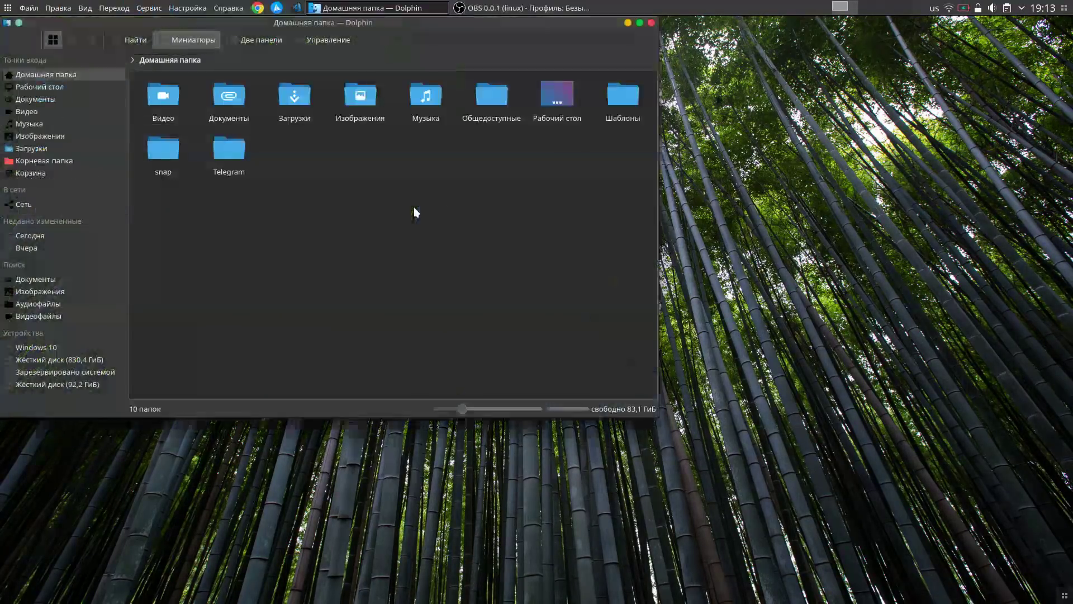
{"action": "left_click_drag", "start_coordinate": [394, 39], "coordinate": [679, 208]}
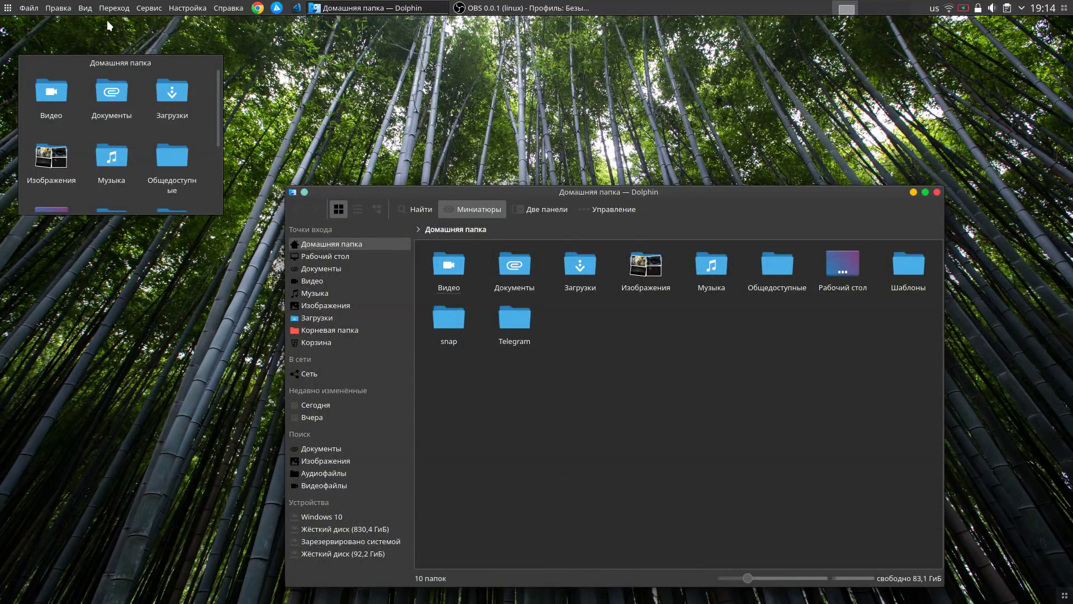
Examine the Dolphin commands offered in the desktop's global menu bar and minimize the Dolphin window.
{"action": "left_click", "coordinate": [28, 8]}
{"action": "mouse_move", "coordinate": [60, 9]}
{"action": "mouse_move", "coordinate": [94, 11]}
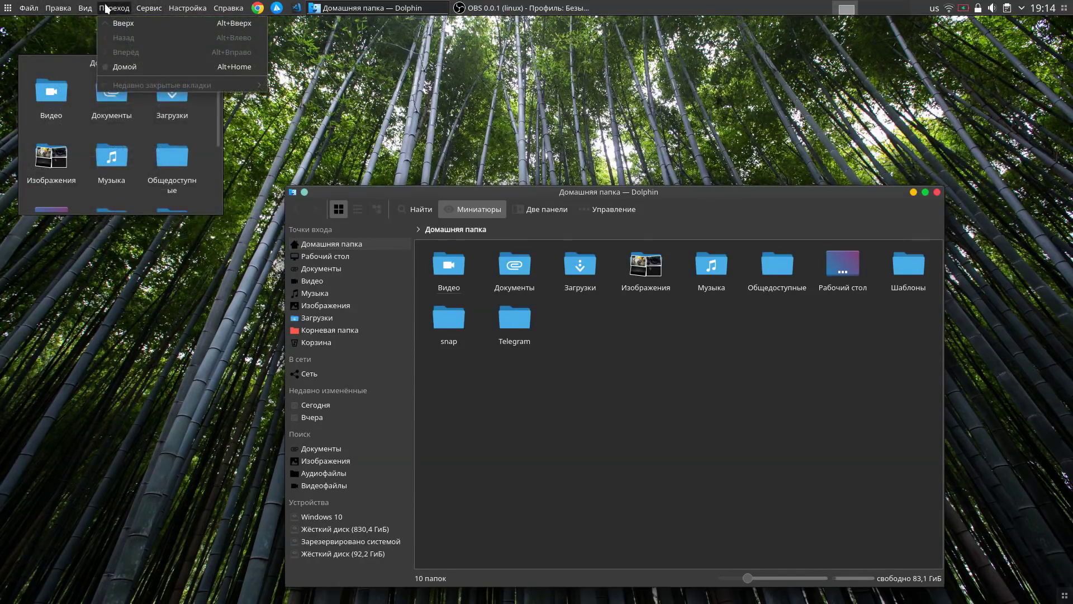
{"action": "mouse_move", "coordinate": [199, 11]}
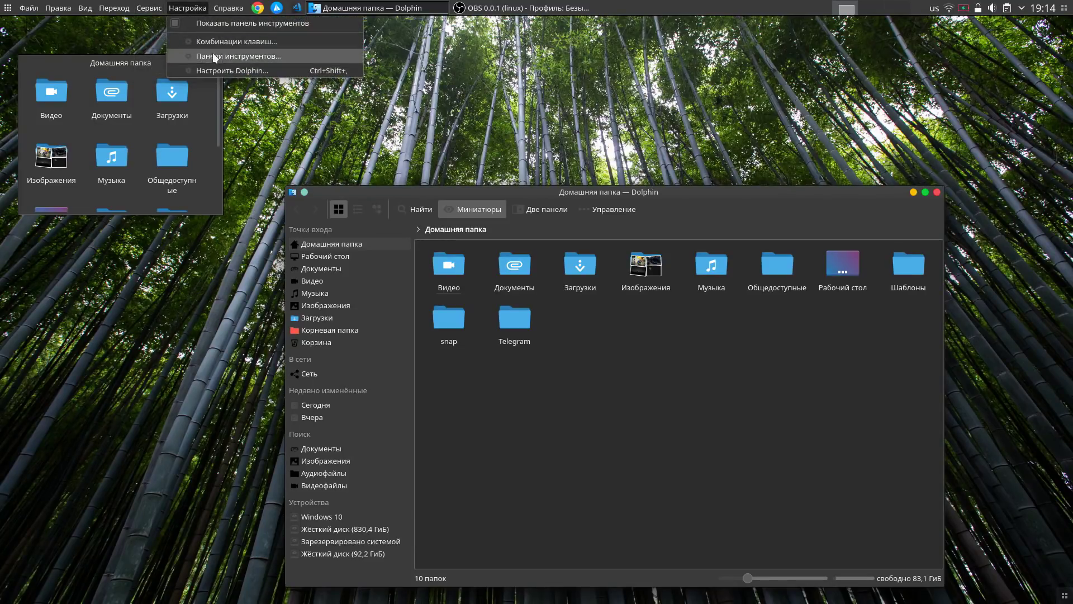
{"action": "left_click", "coordinate": [478, 127]}
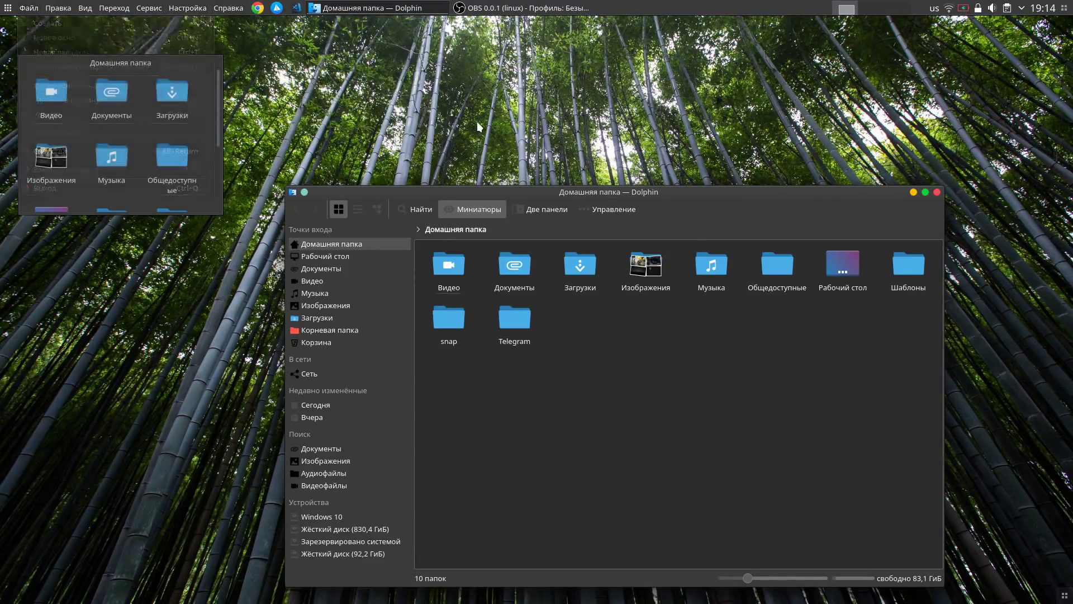
{"action": "left_click", "coordinate": [914, 192]}
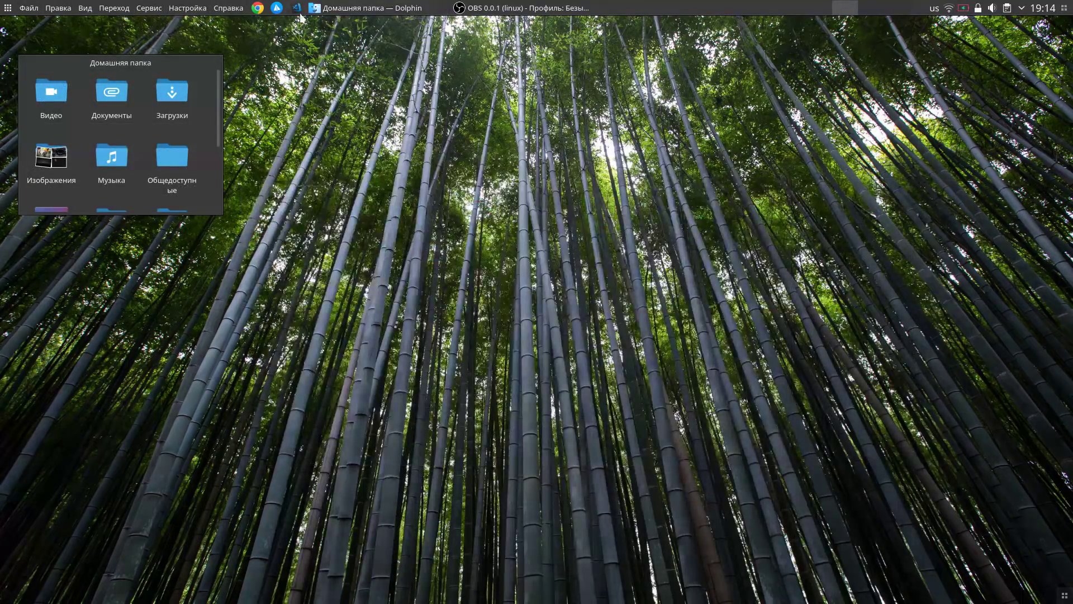
Launch Google Chrome, open YouTube from the new tab page shortcuts, and minimize the browser.
{"action": "left_click", "coordinate": [257, 8]}
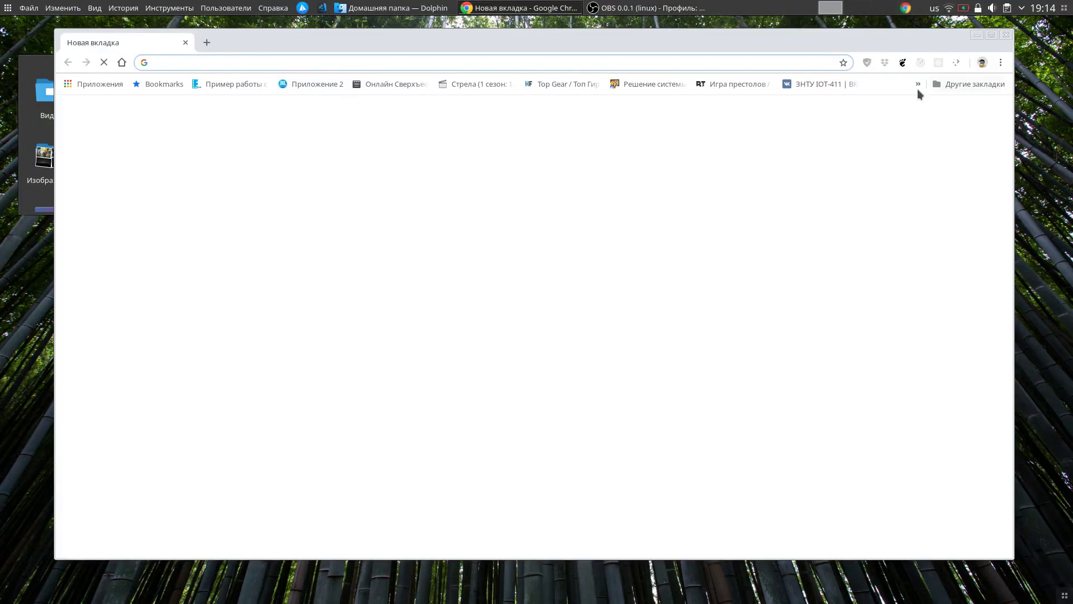
{"action": "left_click", "coordinate": [416, 335]}
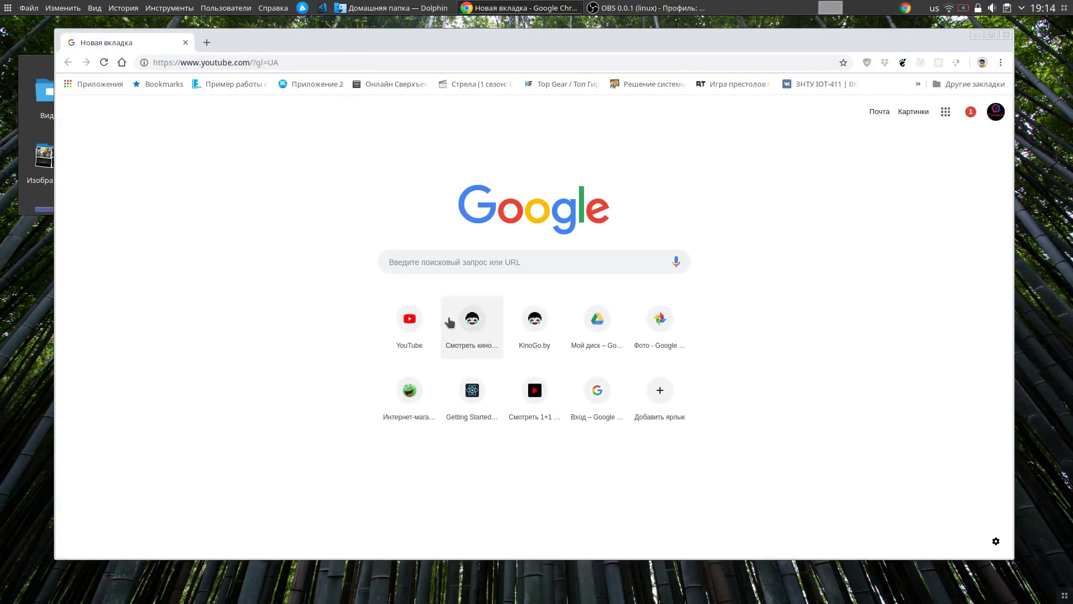
{"action": "left_click", "coordinate": [977, 35]}
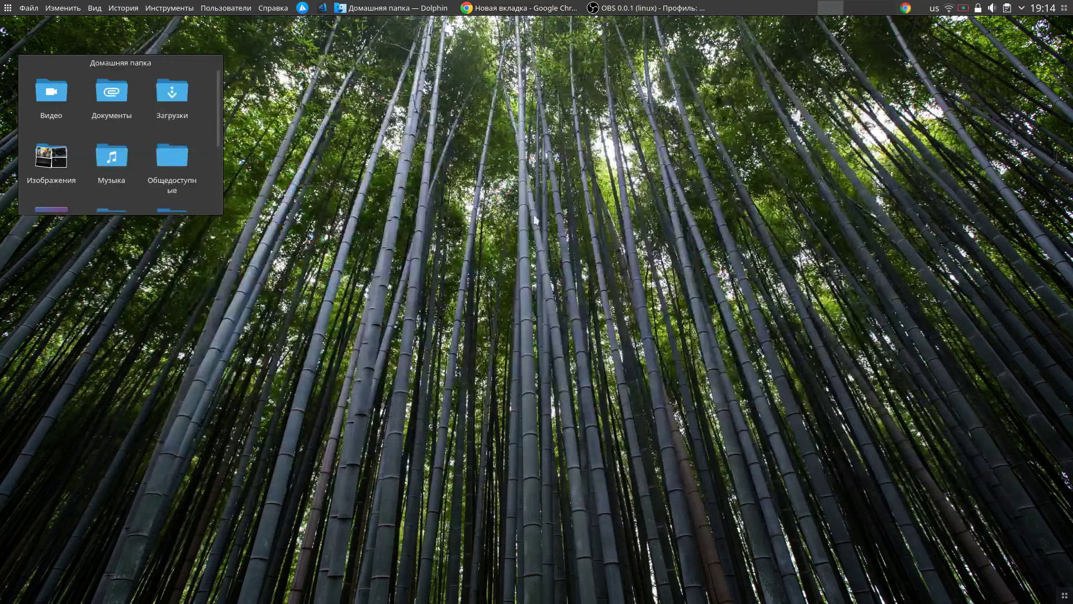
Switch back to Dolphin and repeatedly restore and minimize its window to examine the global menu bar's behavior.
{"action": "left_click", "coordinate": [391, 8]}
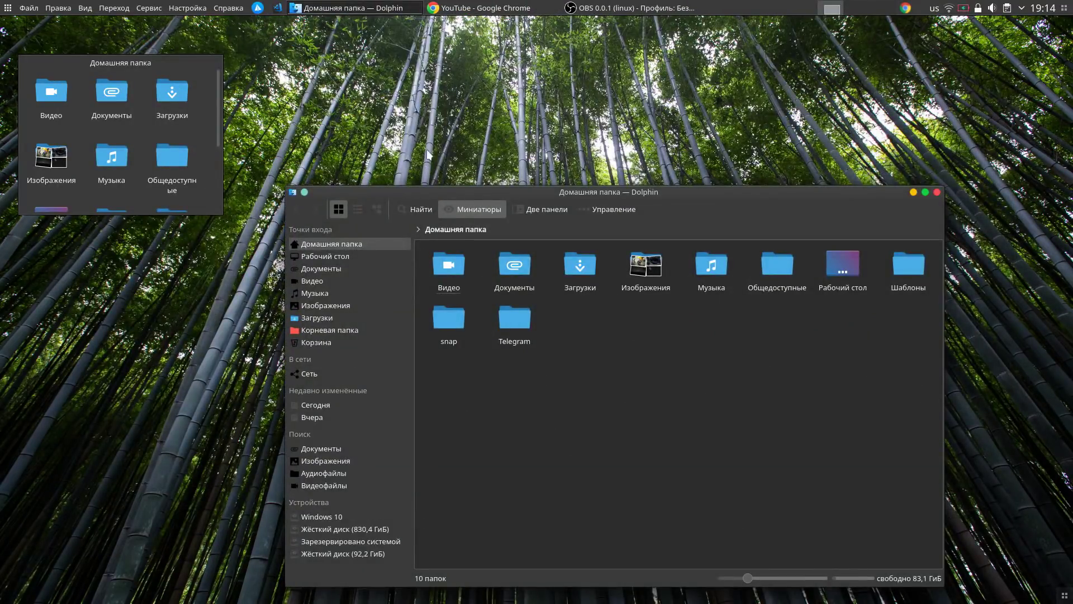
{"action": "left_click", "coordinate": [913, 193]}
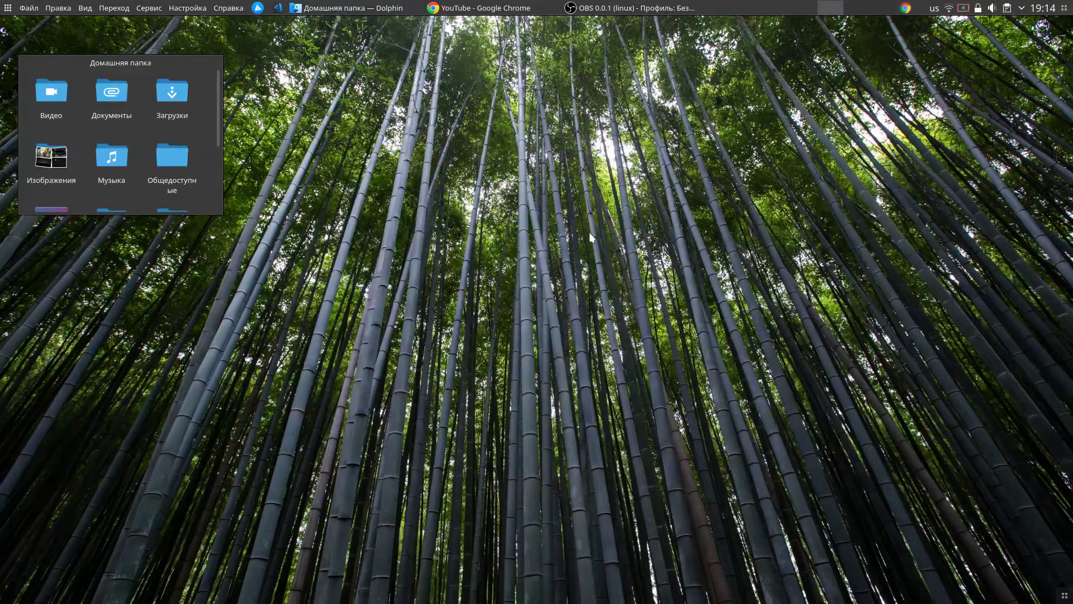
{"action": "left_click", "coordinate": [384, 8]}
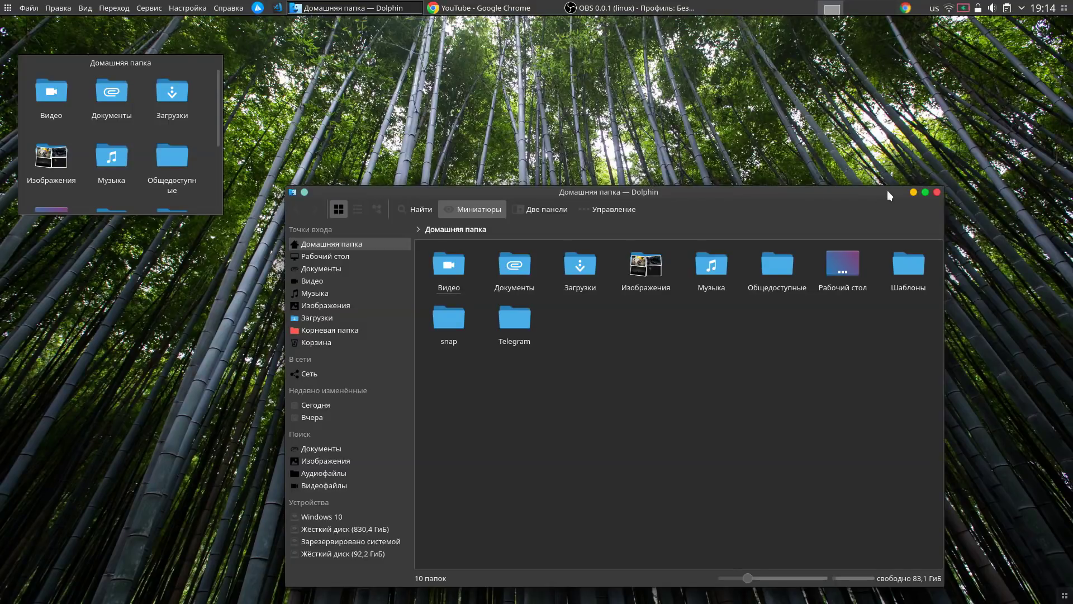
{"action": "left_click", "coordinate": [913, 193]}
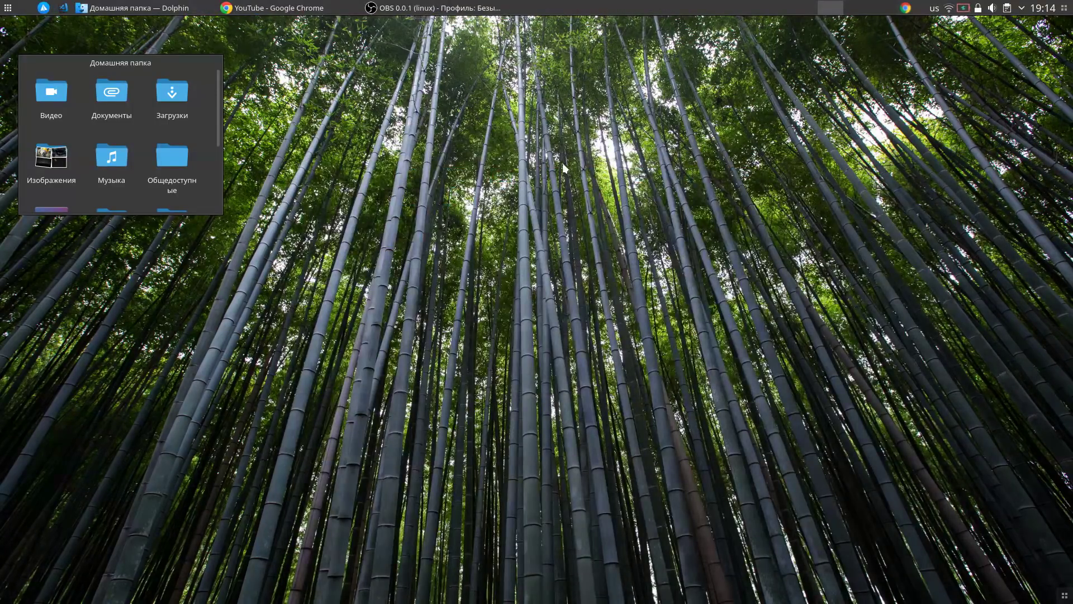
{"action": "left_click", "coordinate": [82, 8]}
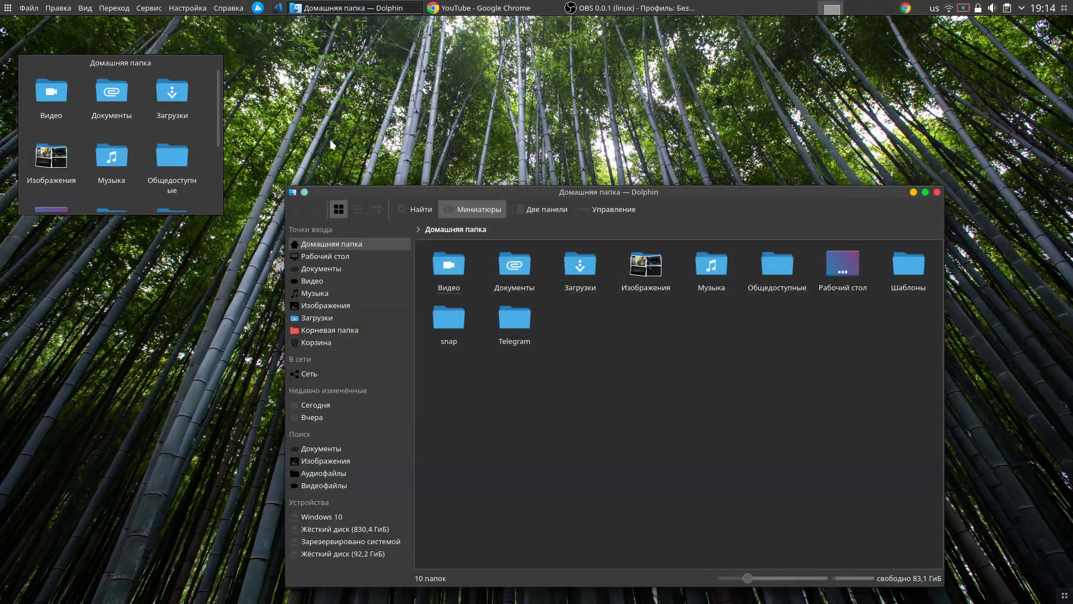
{"action": "left_click", "coordinate": [913, 192]}
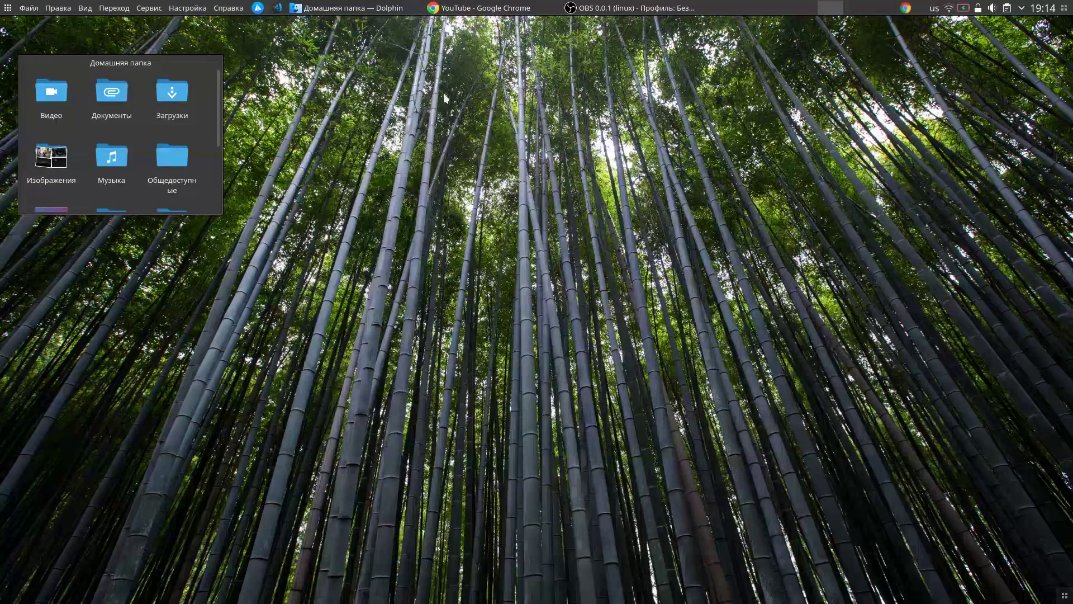
{"action": "left_click", "coordinate": [310, 8]}
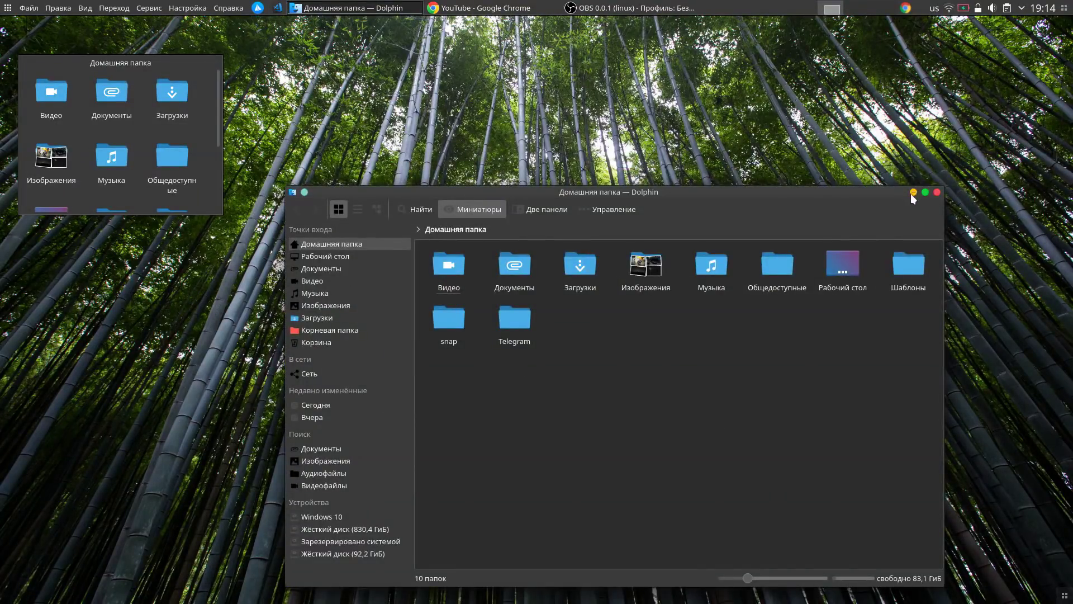
{"action": "left_click", "coordinate": [913, 193]}
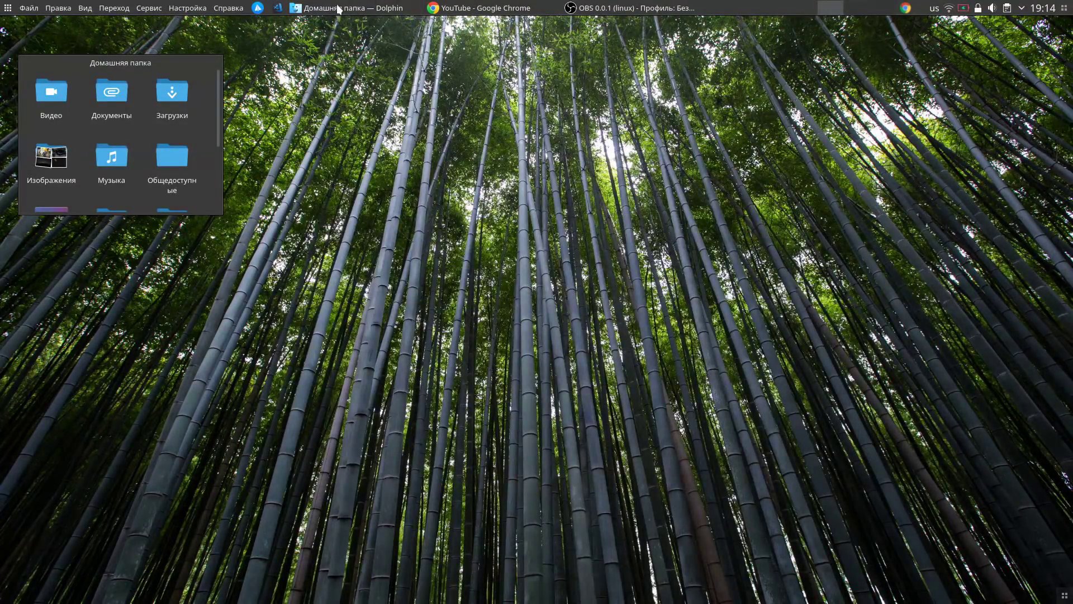
Start creating a new text file in the home folder while Dolphin is minimized, and cancel the naming dialog.
{"action": "left_click", "coordinate": [296, 8]}
{"action": "left_click", "coordinate": [397, 6]}
{"action": "left_click", "coordinate": [28, 8]}
{"action": "mouse_move", "coordinate": [36, 21]}
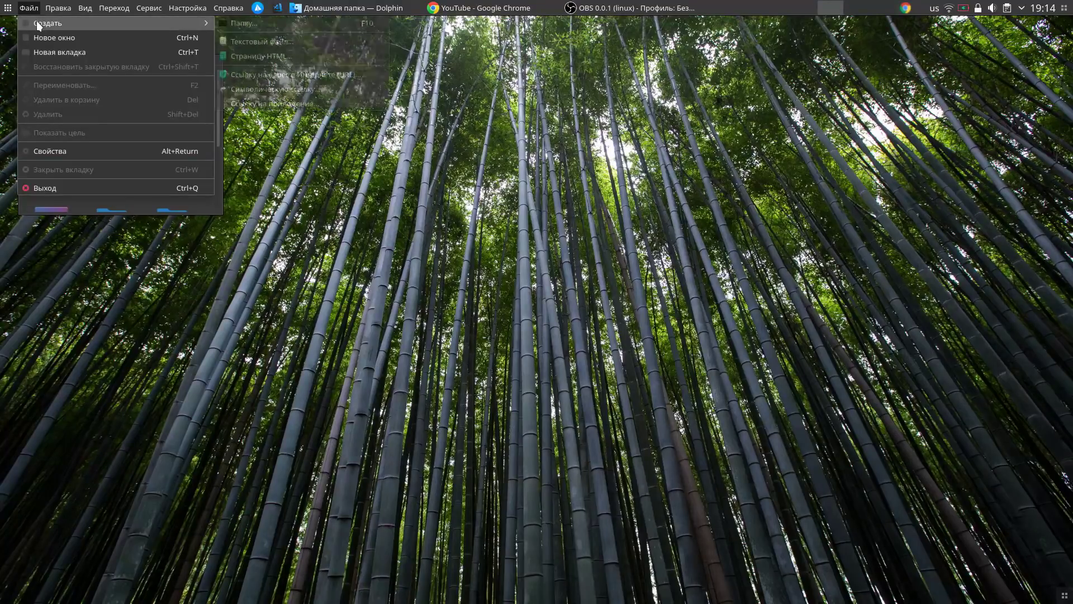
{"action": "left_click", "coordinate": [252, 41]}
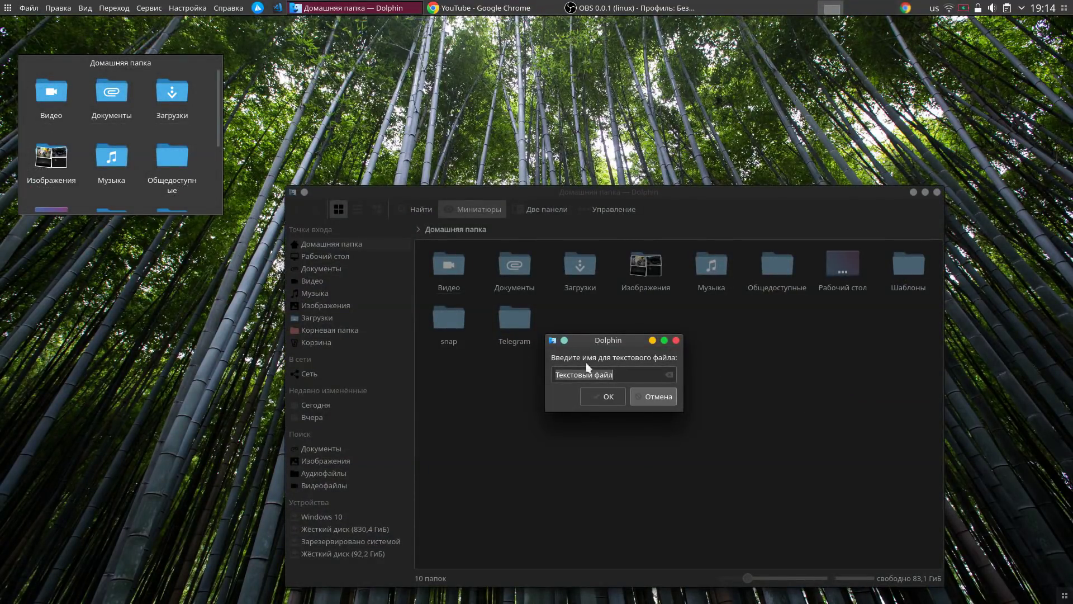
{"action": "left_click", "coordinate": [641, 376]}
{"action": "left_click", "coordinate": [661, 395]}
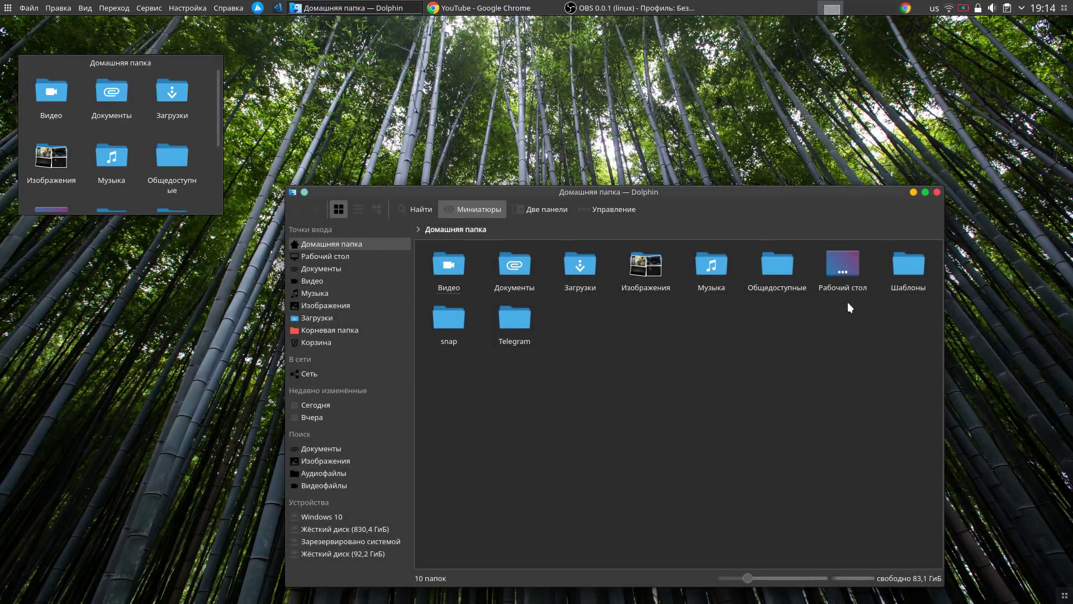
Close the Dolphin window and bring the Chrome window with YouTube to the front.
{"action": "left_click", "coordinate": [938, 192]}
{"action": "left_click", "coordinate": [101, 7]}
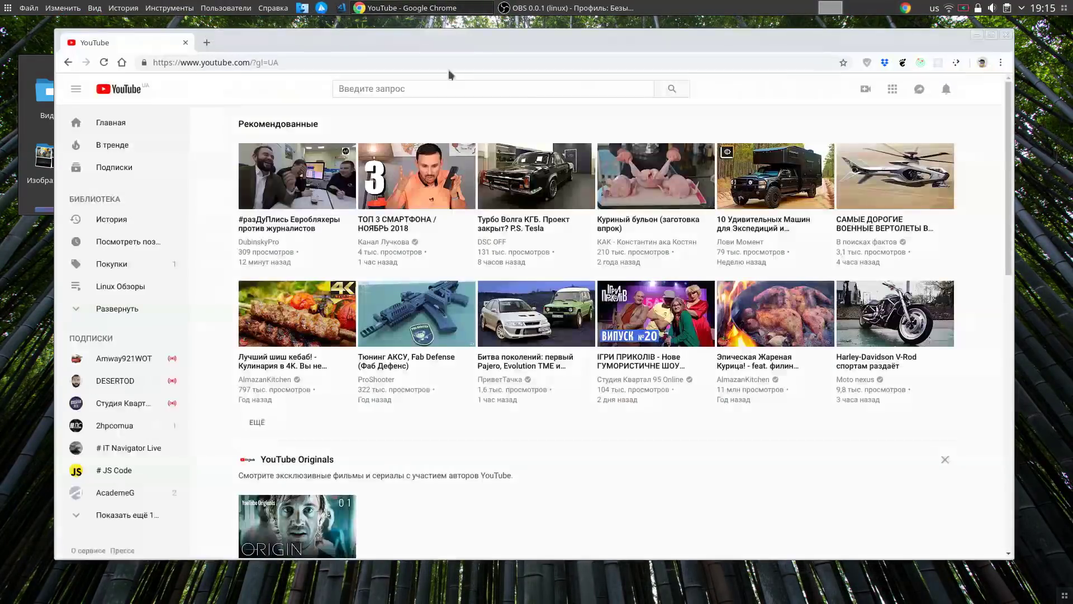
{"action": "left_click", "coordinate": [899, 98]}
{"action": "left_click", "coordinate": [688, 104]}
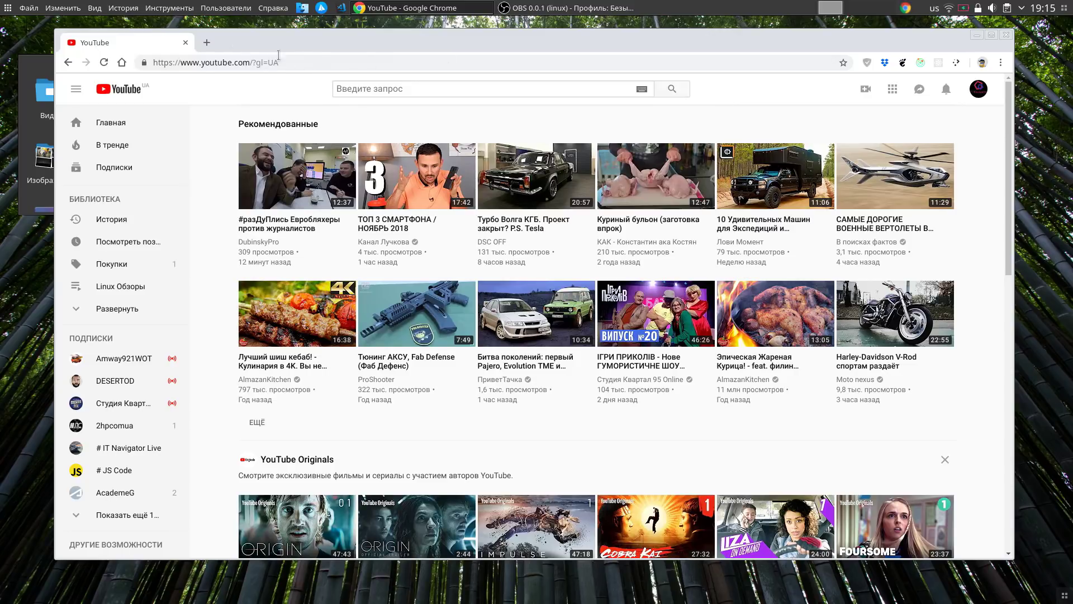
Examine the Chrome commands offered in the global menu bar and minimize the browser.
{"action": "left_click", "coordinate": [29, 8]}
{"action": "mouse_move", "coordinate": [169, 7]}
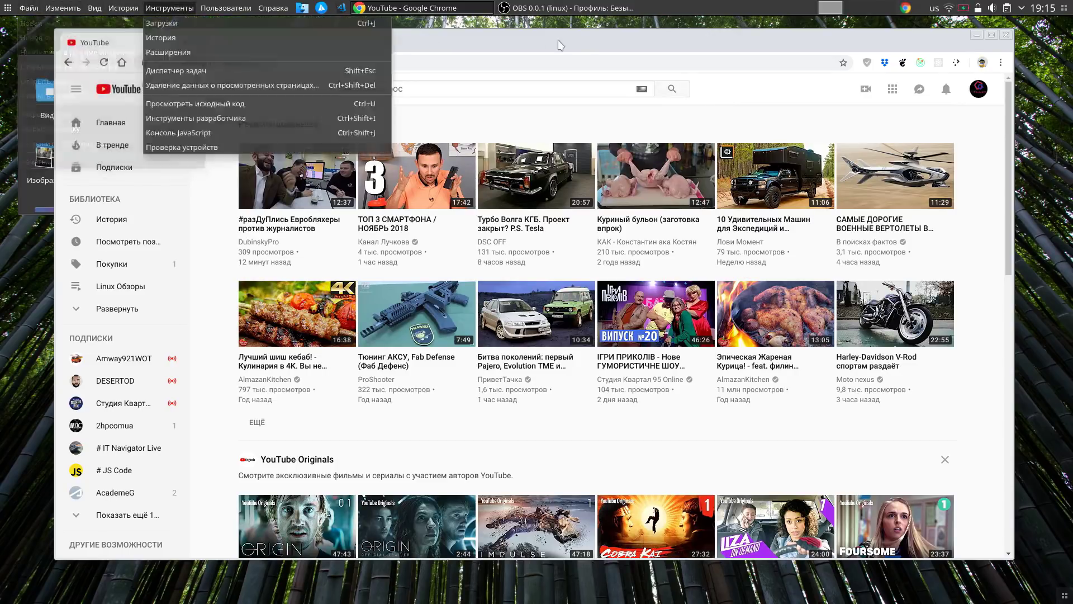
{"action": "left_click", "coordinate": [561, 45]}
{"action": "left_click", "coordinate": [976, 35]}
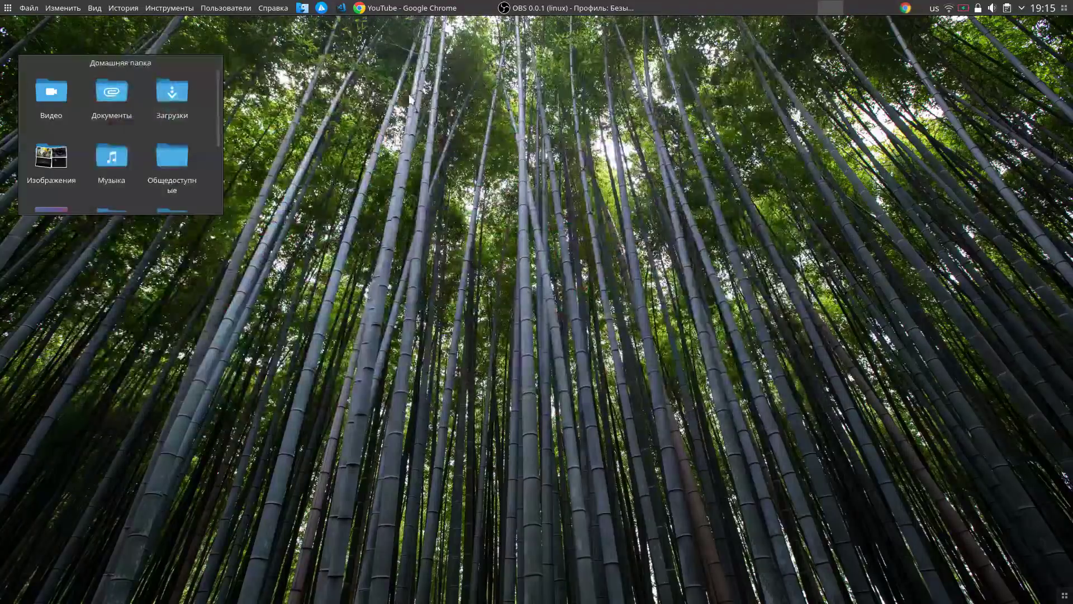
Switch to the OBS window to view its layout and minimize it again.
{"action": "left_click", "coordinate": [537, 7]}
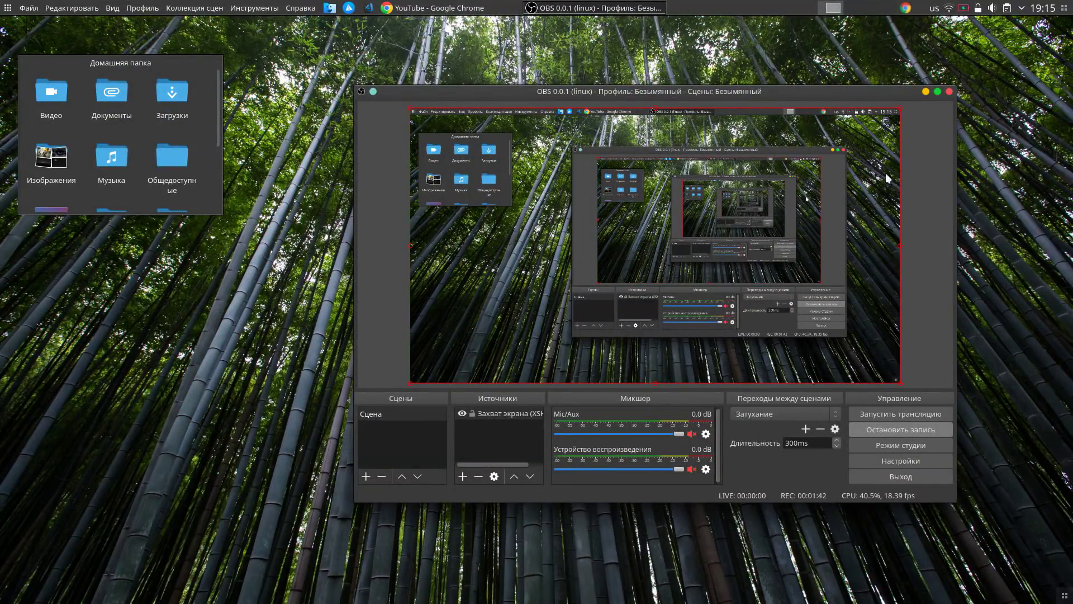
{"action": "left_click", "coordinate": [925, 91]}
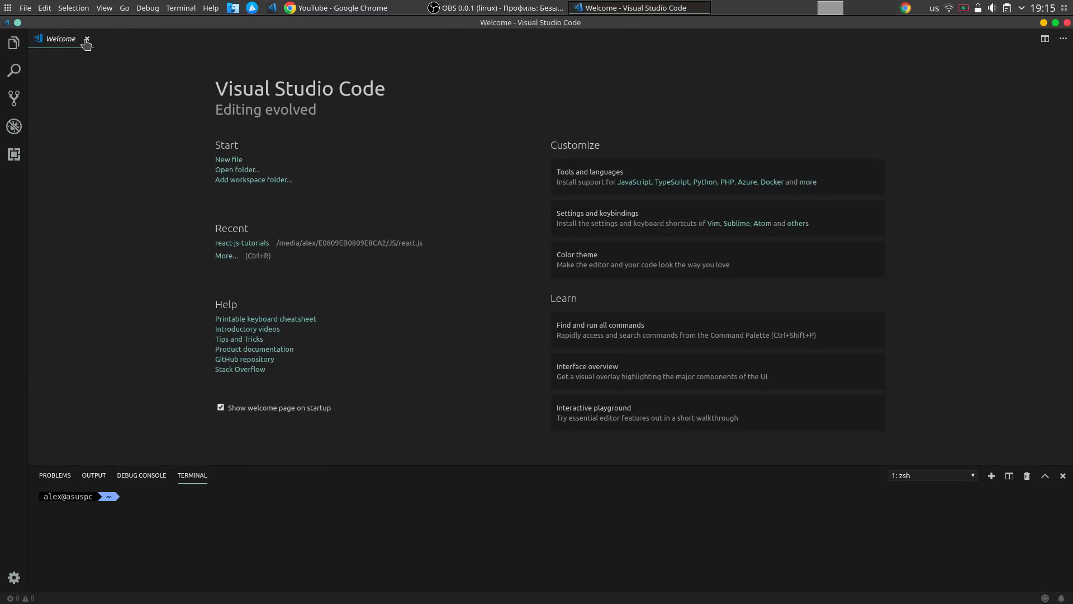
In Visual Studio Code, close the Welcome page, examine the editor's file commands, and close the editor.
{"action": "left_click", "coordinate": [87, 39]}
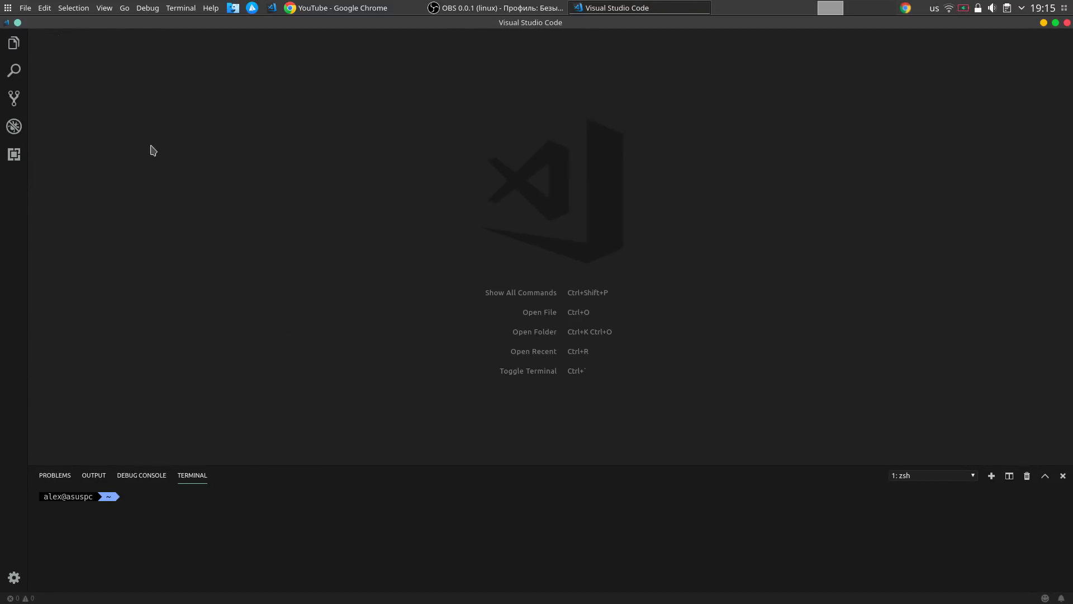
{"action": "left_click", "coordinate": [24, 8]}
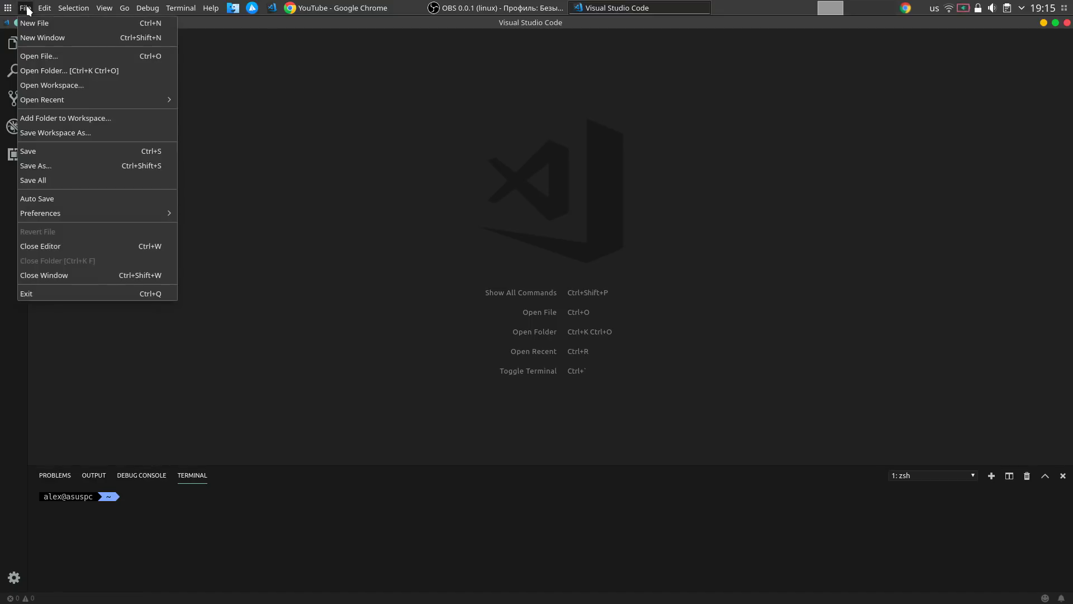
{"action": "left_click", "coordinate": [607, 149]}
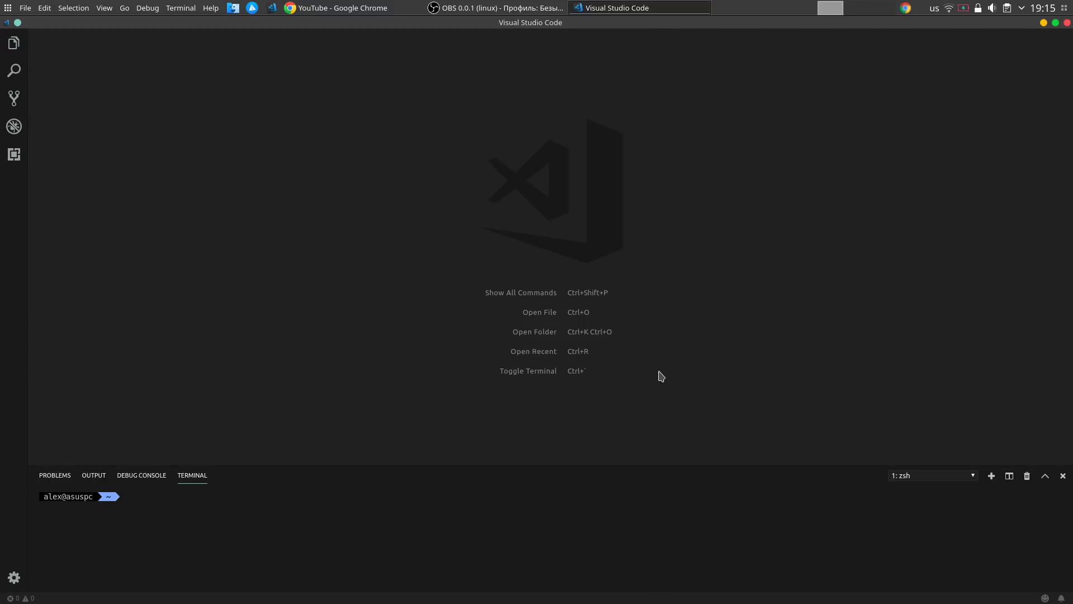
{"action": "left_click", "coordinate": [1067, 23]}
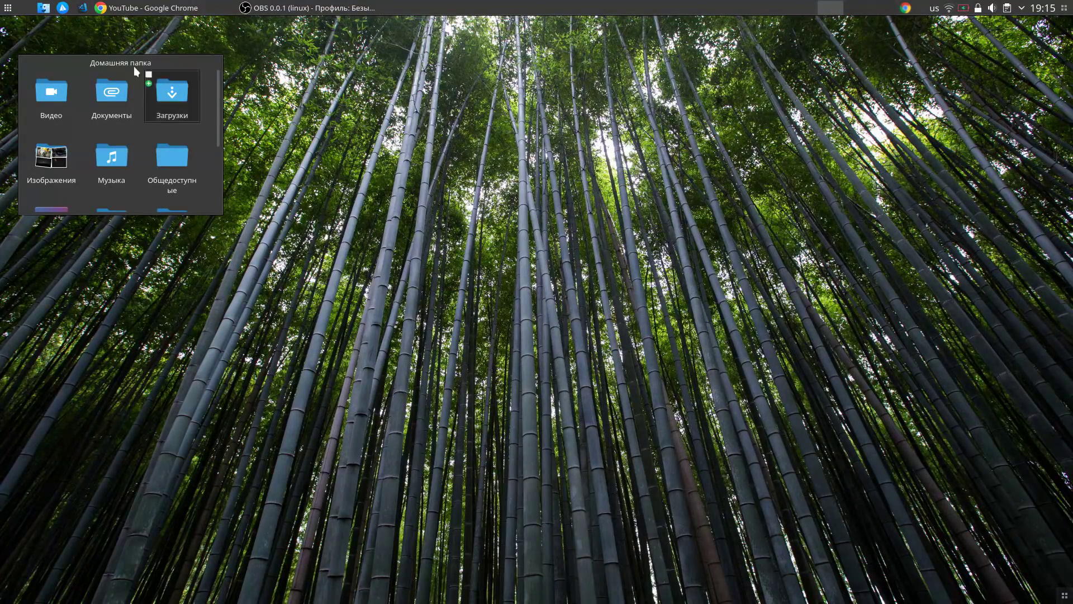
Look through the desktop's home folder widget and preview the contents of its Изображения folder without moving anything.
{"action": "scroll", "coordinate": [159, 121], "scroll_direction": "down", "scroll_amount": 3}
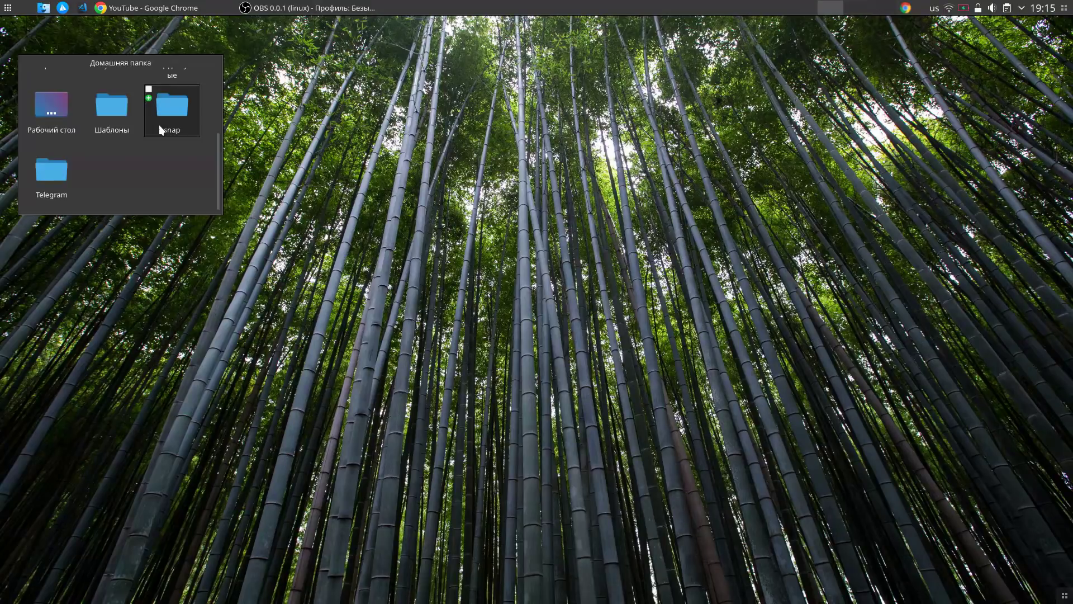
{"action": "scroll", "coordinate": [158, 126], "scroll_direction": "up", "scroll_amount": 3}
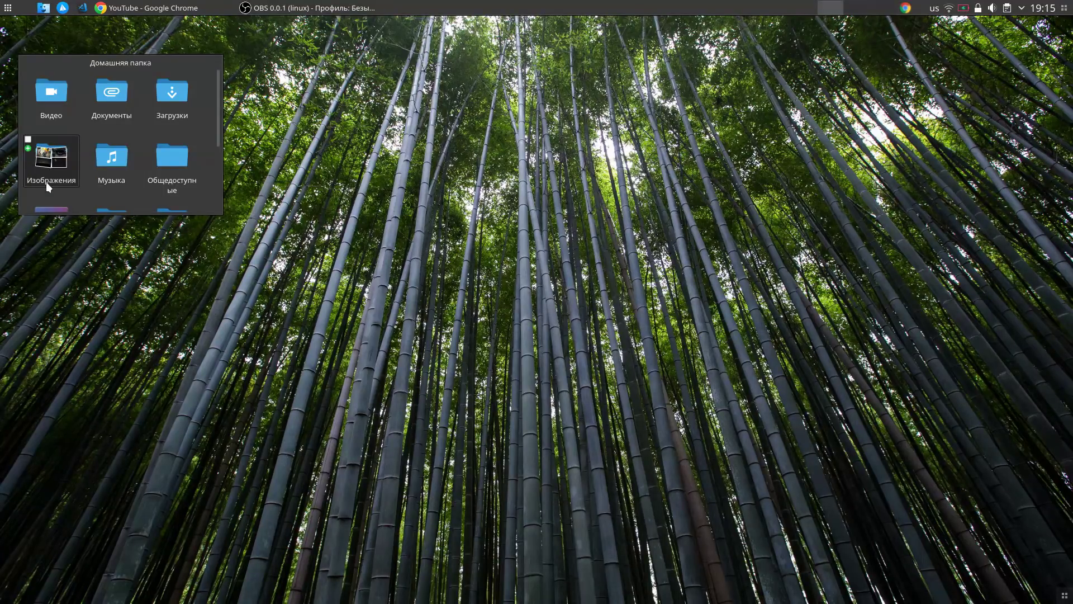
{"action": "left_click", "coordinate": [26, 146]}
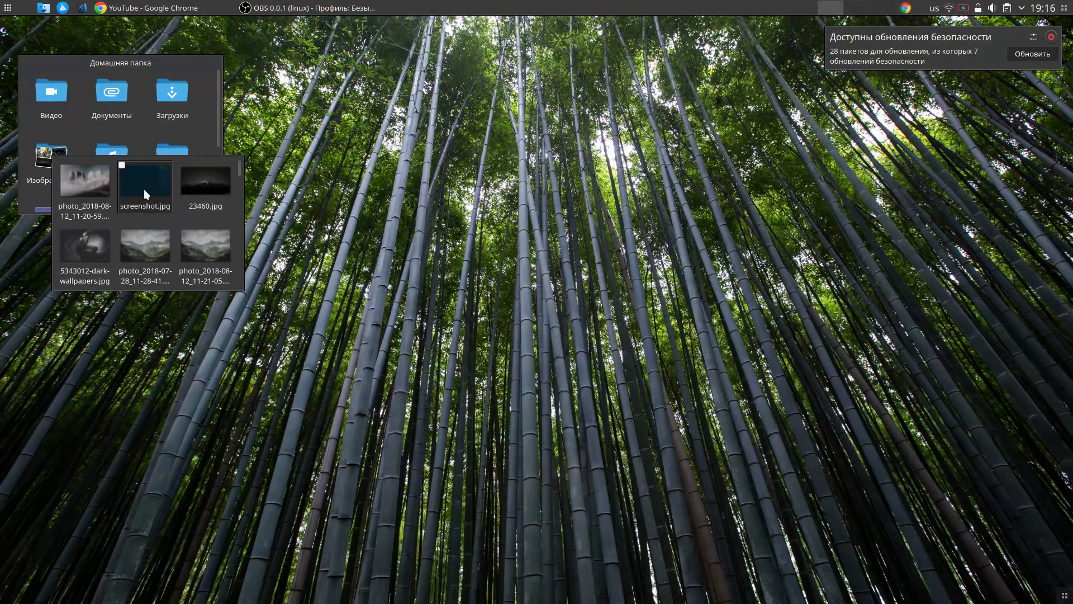
{"action": "mouse_move", "coordinate": [144, 191]}
{"action": "left_mouse_down"}
{"action": "mouse_move", "coordinate": [157, 117]}
{"action": "mouse_move", "coordinate": [172, 169]}
{"action": "mouse_move", "coordinate": [131, 166]}
{"action": "mouse_move", "coordinate": [204, 210]}
{"action": "mouse_move", "coordinate": [192, 156]}
{"action": "mouse_move", "coordinate": [168, 119]}
{"action": "mouse_move", "coordinate": [246, 155]}
{"action": "mouse_move", "coordinate": [347, 157]}
{"action": "mouse_move", "coordinate": [246, 155]}
{"action": "mouse_move", "coordinate": [318, 227]}
{"action": "mouse_move", "coordinate": [112, 117]}
{"action": "mouse_move", "coordinate": [143, 183]}
{"action": "left_mouse_up"}
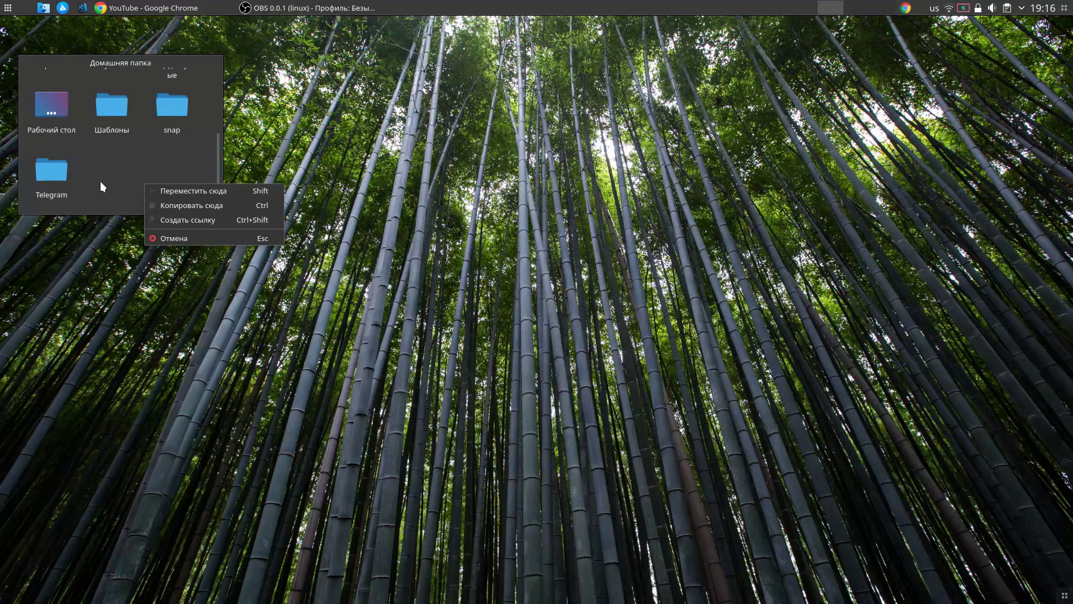
{"action": "left_click", "coordinate": [166, 242]}
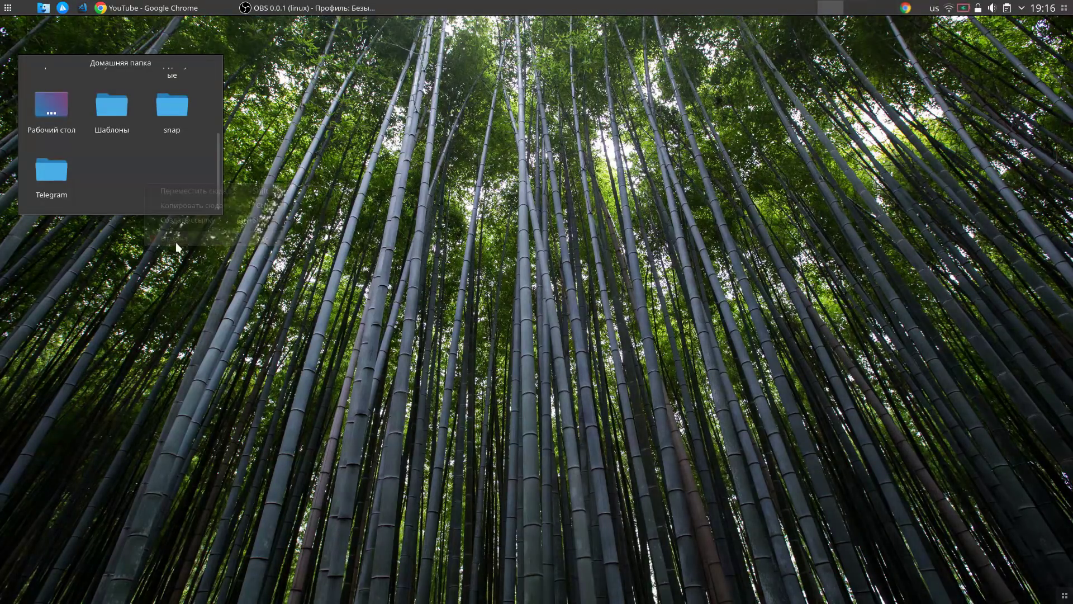
Open the home folder widget's settings and look through the places it can display, keeping Домашняя папка.
{"action": "scroll", "coordinate": [112, 180], "scroll_direction": "up", "scroll_amount": 1}
{"action": "scroll", "coordinate": [112, 180], "scroll_direction": "up", "scroll_amount": 1}
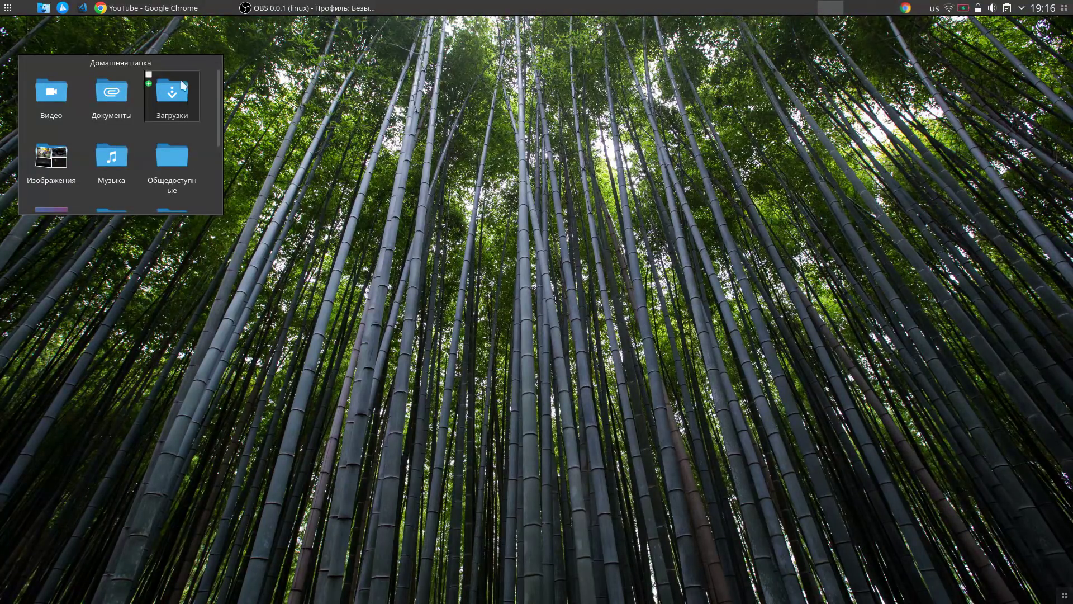
{"action": "right_click", "coordinate": [175, 59]}
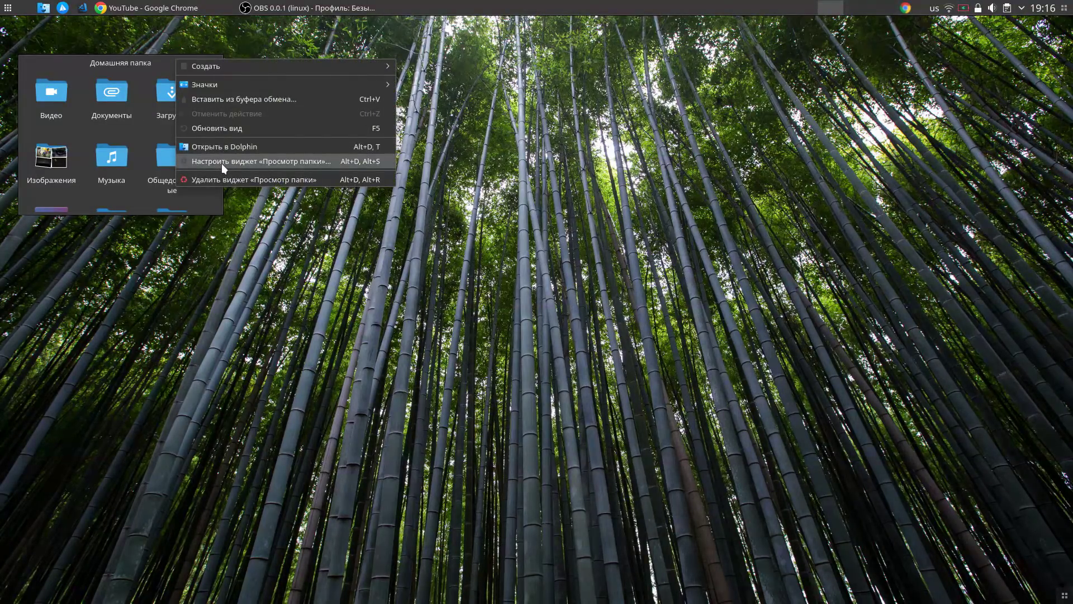
{"action": "left_click", "coordinate": [221, 162]}
{"action": "left_click", "coordinate": [176, 111]}
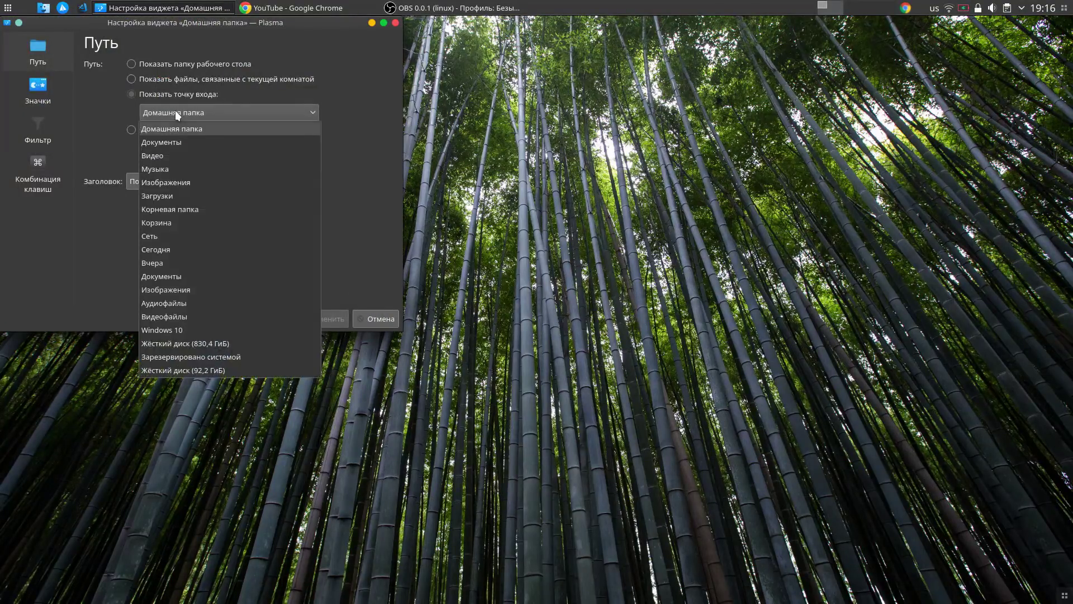
{"action": "left_click", "coordinate": [356, 204]}
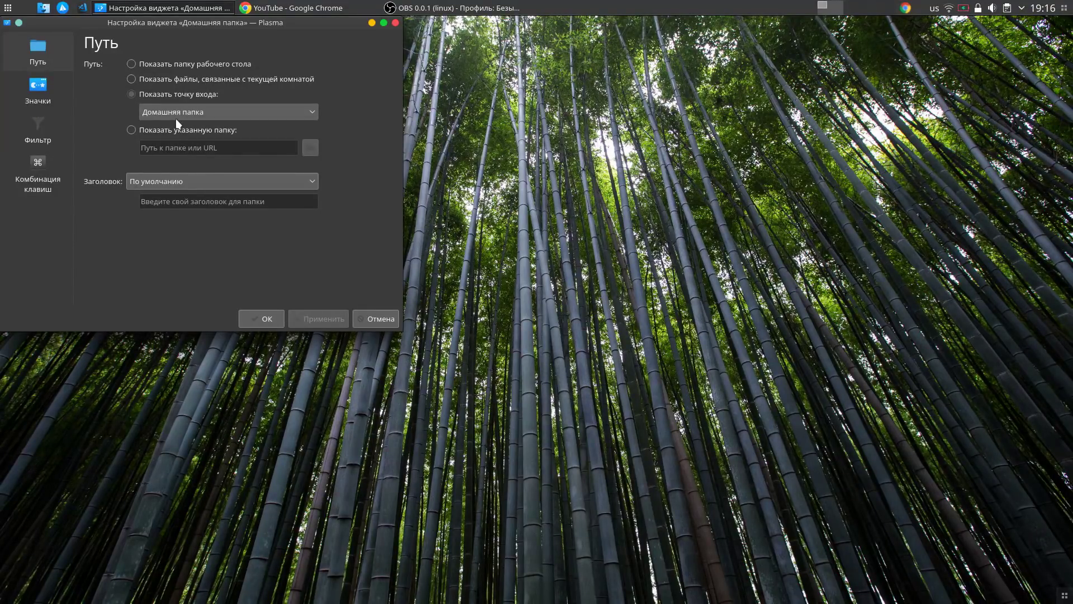
Move the widget's settings window clear of the widget, review its icon, filter and shortcut settings, and close it.
{"action": "left_click_drag", "start_coordinate": [288, 23], "coordinate": [617, 154]}
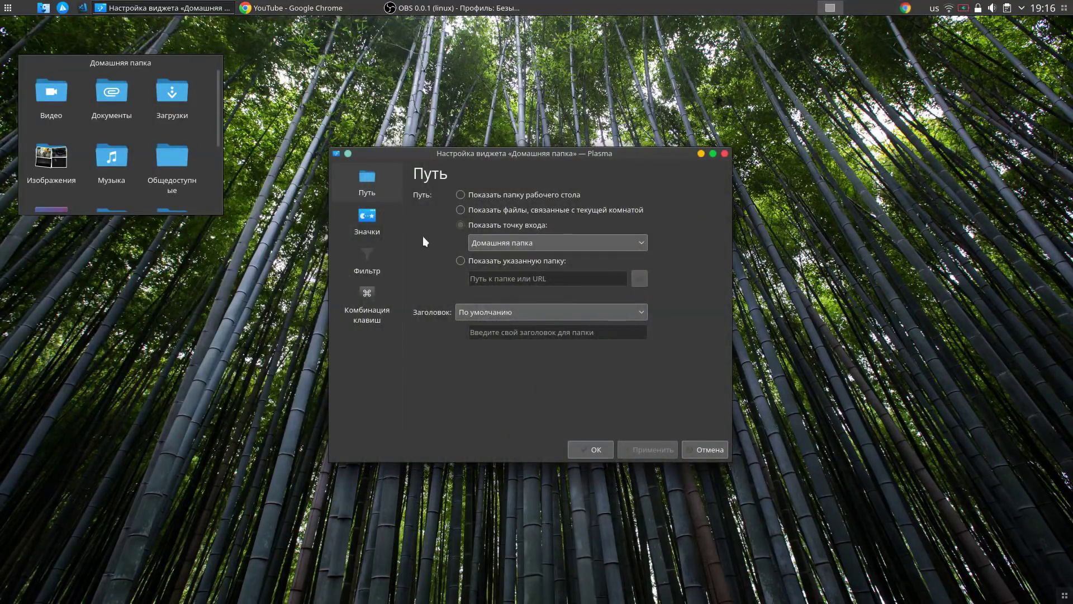
{"action": "left_click", "coordinate": [374, 219]}
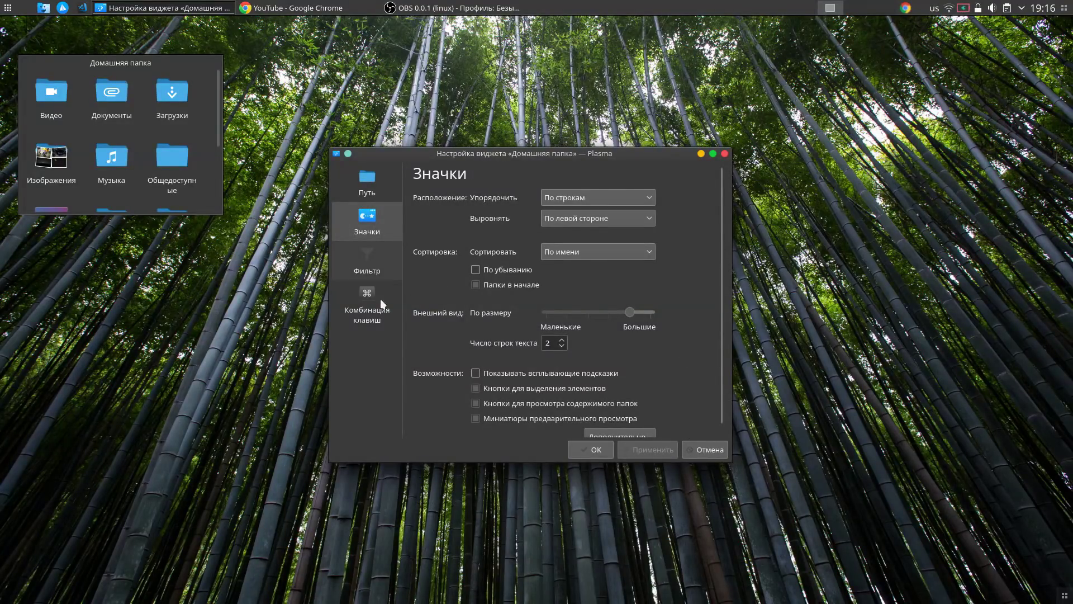
{"action": "left_click", "coordinate": [378, 271]}
{"action": "left_click", "coordinate": [359, 300]}
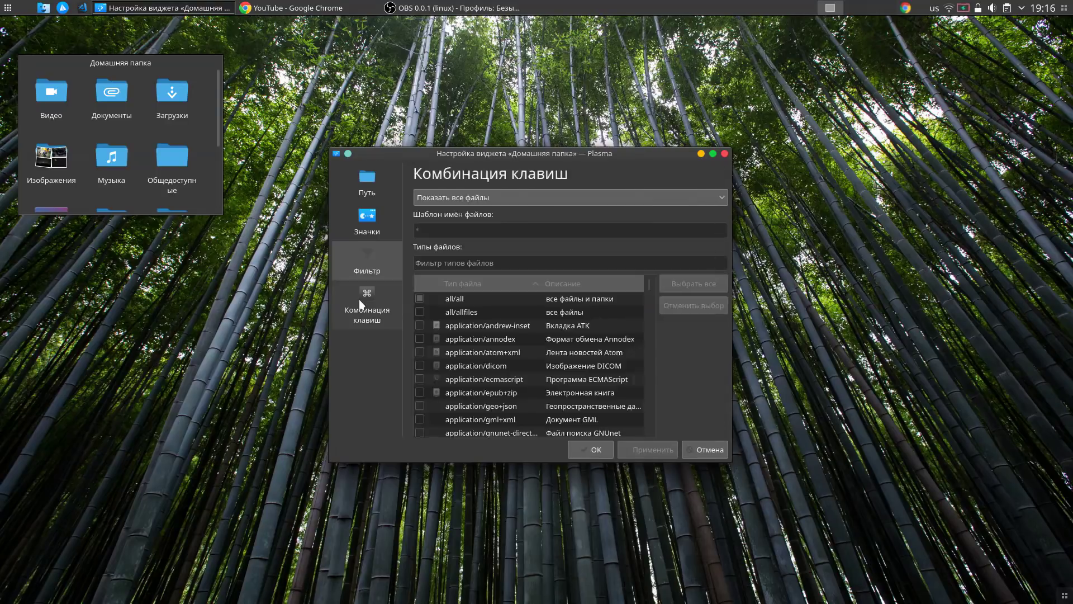
{"action": "left_click", "coordinate": [724, 153]}
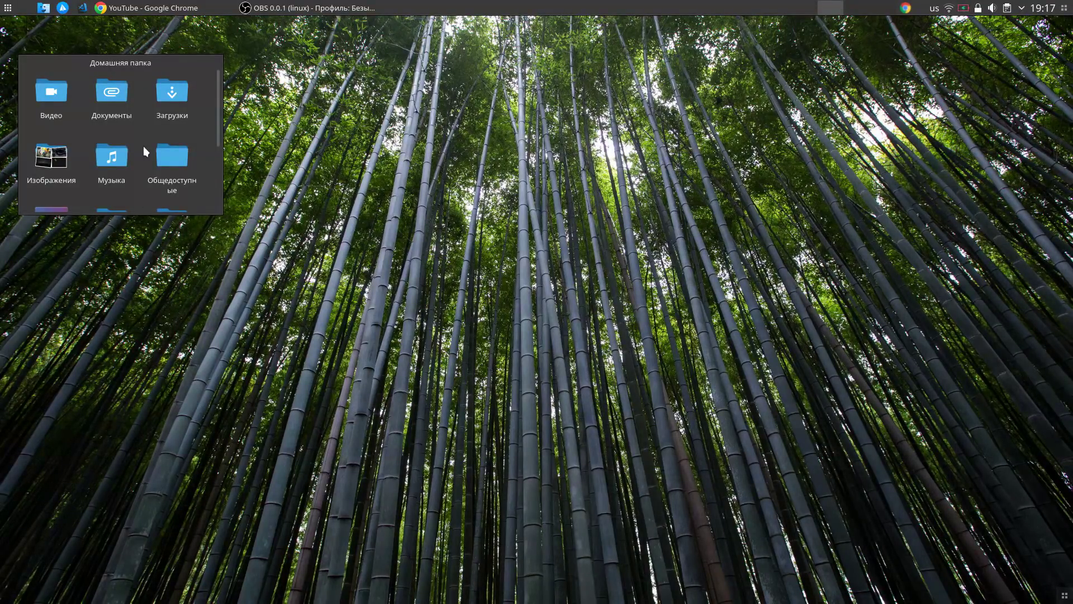
{"action": "scroll", "coordinate": [143, 146], "scroll_direction": "down", "scroll_amount": 3}
{"action": "scroll", "coordinate": [144, 148], "scroll_direction": "up", "scroll_amount": 3}
{"action": "scroll", "coordinate": [146, 149], "scroll_direction": "down", "scroll_amount": 2}
{"action": "scroll", "coordinate": [132, 162], "scroll_direction": "up", "scroll_amount": 2}
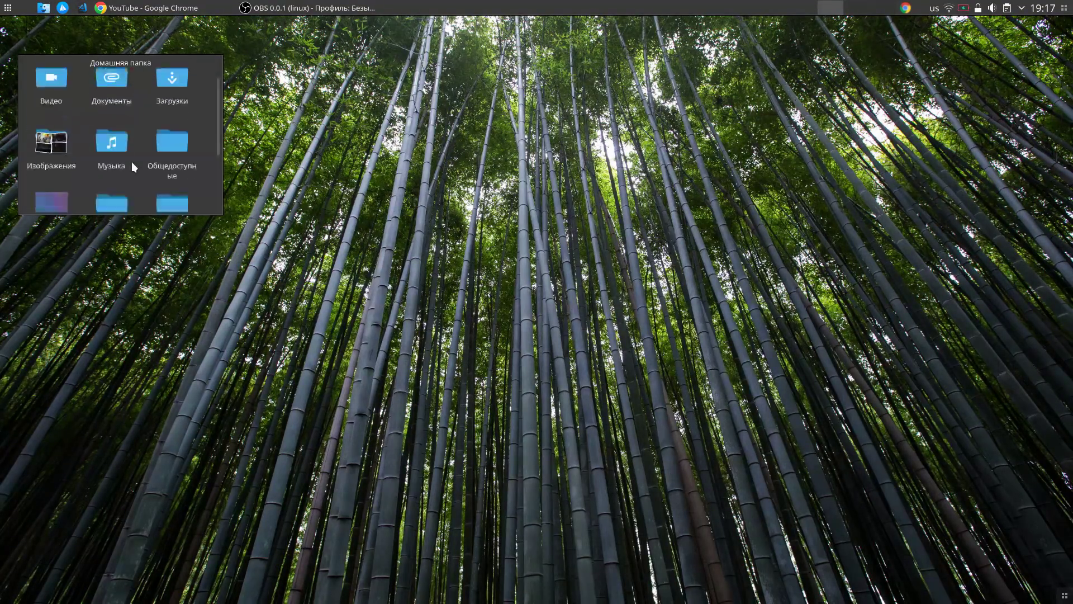
Create a text file on the desktop with the suggested name Текстовый файл.
{"action": "right_click", "coordinate": [332, 298]}
{"action": "mouse_move", "coordinate": [368, 311]}
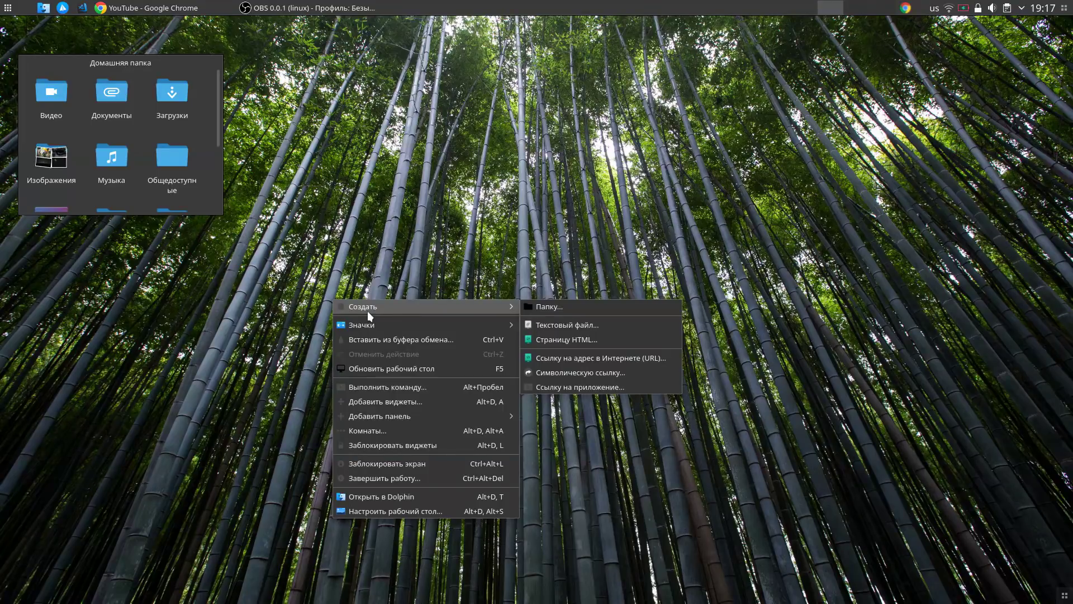
{"action": "left_click", "coordinate": [577, 323]}
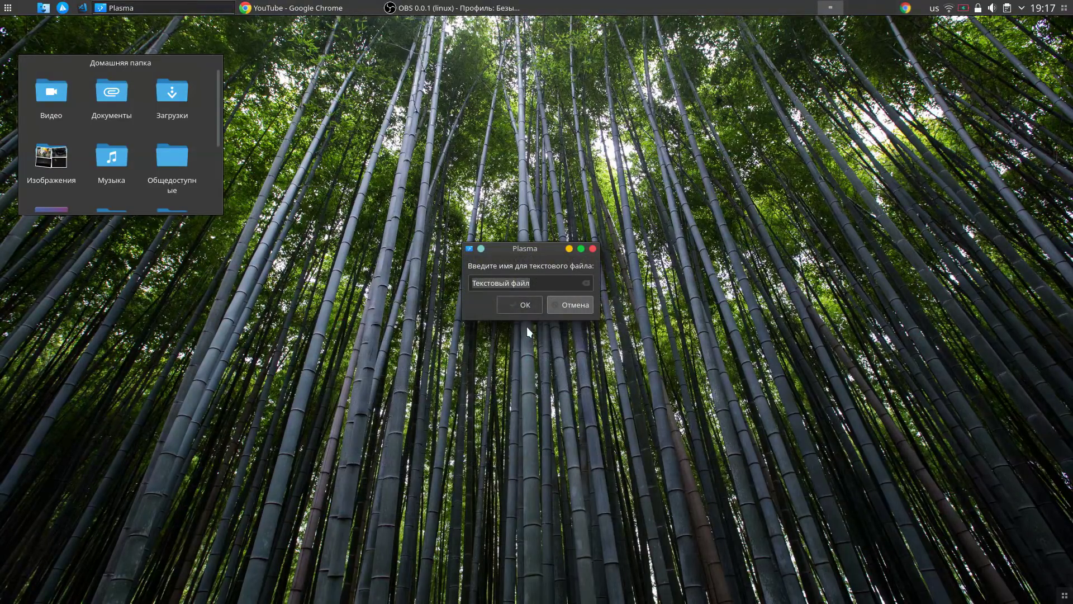
{"action": "left_click", "coordinate": [508, 302]}
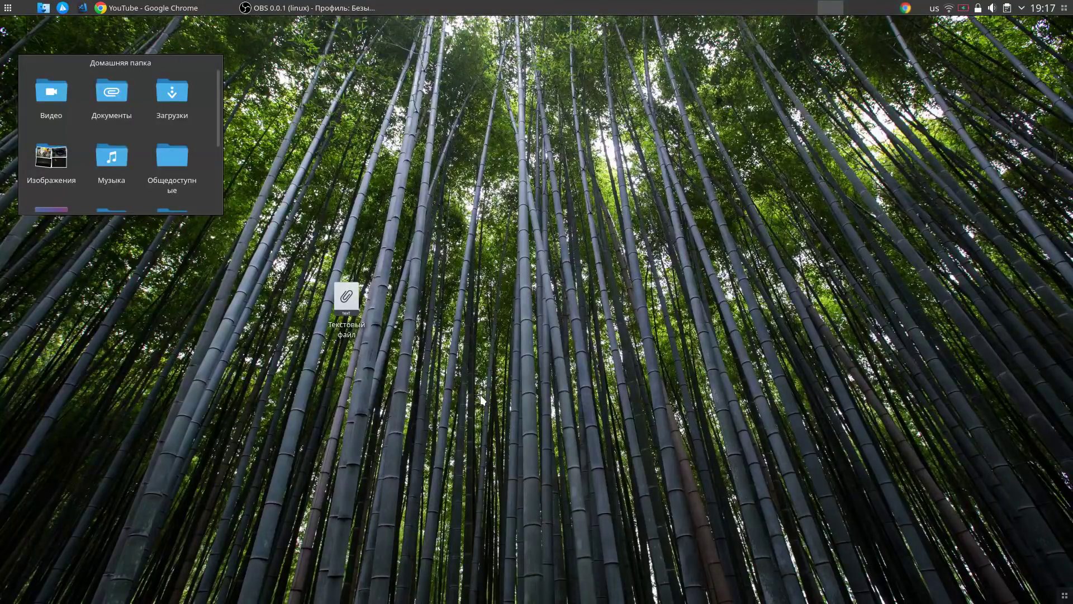
Move Текстовый файл from the desktop into the widget's Загрузки folder, then check that folder's contents in Dolphin and close it.
{"action": "left_click_drag", "start_coordinate": [351, 298], "coordinate": [166, 98]}
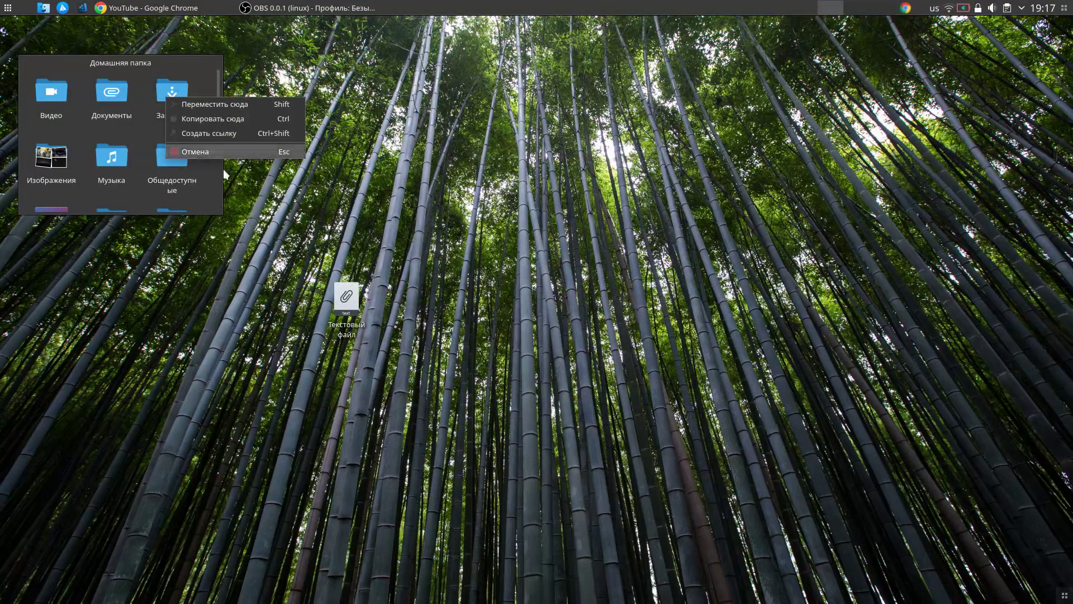
{"action": "left_click", "coordinate": [207, 103]}
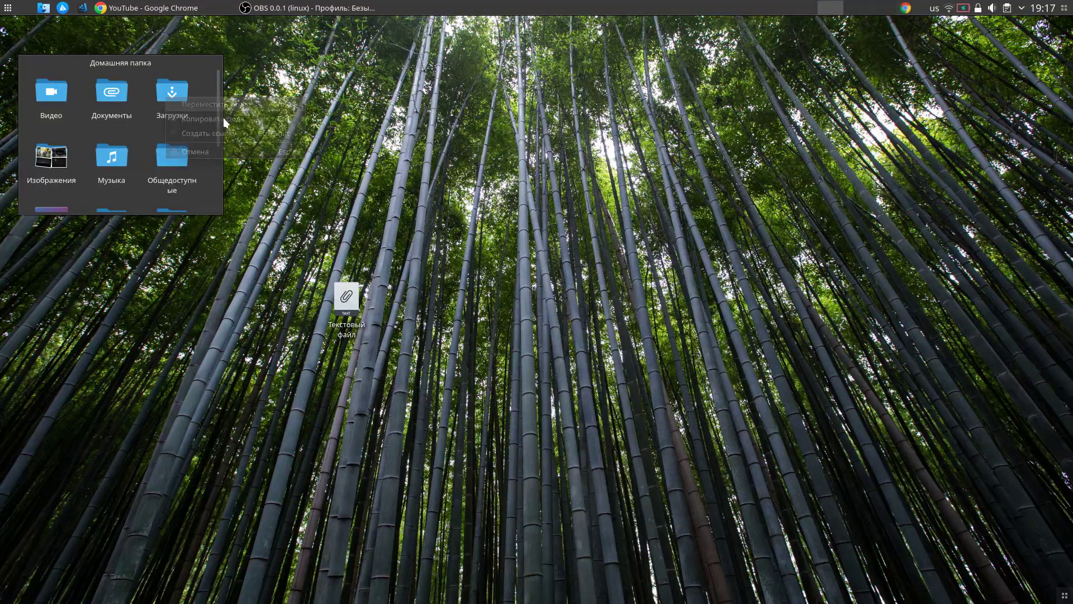
{"action": "left_click", "coordinate": [167, 95]}
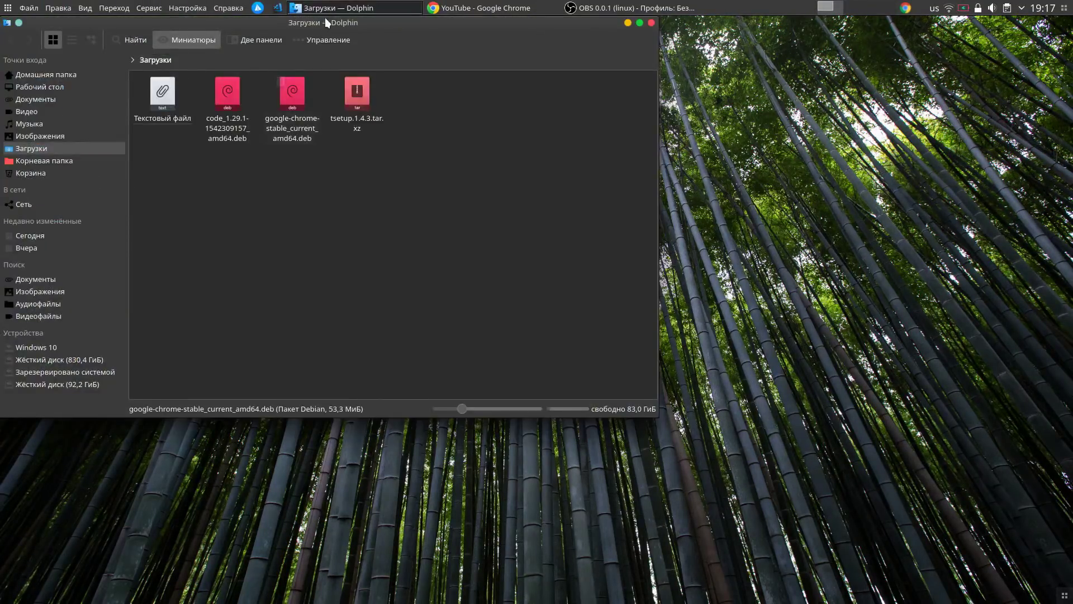
{"action": "left_click_drag", "start_coordinate": [324, 18], "coordinate": [612, 157]}
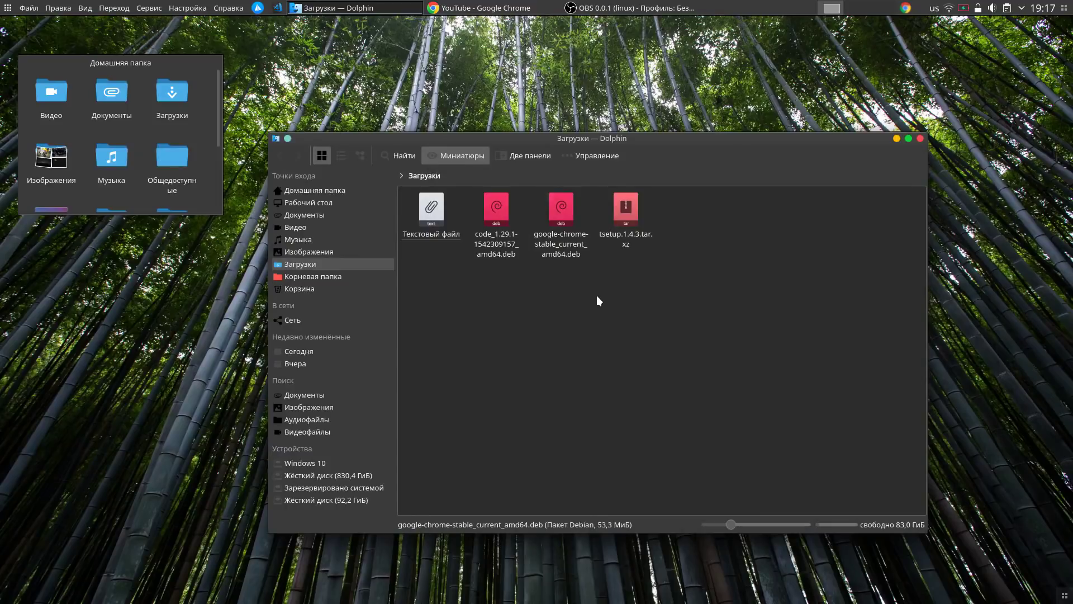
{"action": "left_click", "coordinate": [920, 138]}
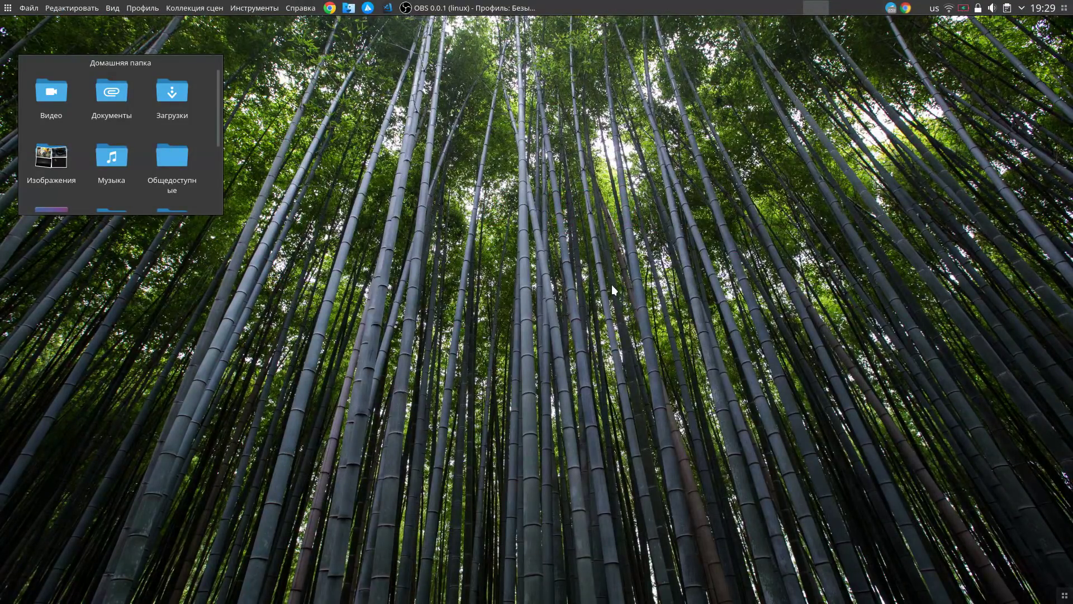
Open the Изображения folder from the widget and set kanada-3840x2160-4k-5k-gori-nebo-noch-6518.jpg as the desktop wallpaper.
{"action": "left_click", "coordinate": [55, 168]}
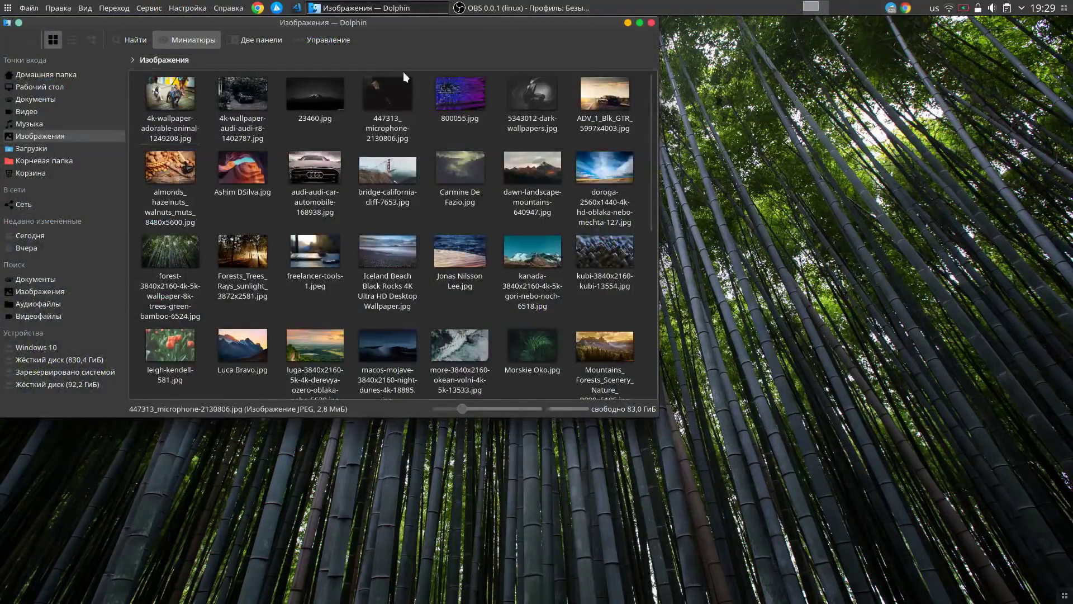
{"action": "scroll", "coordinate": [468, 220], "scroll_direction": "down", "scroll_amount": 5}
{"action": "scroll", "coordinate": [468, 222], "scroll_direction": "up", "scroll_amount": 6}
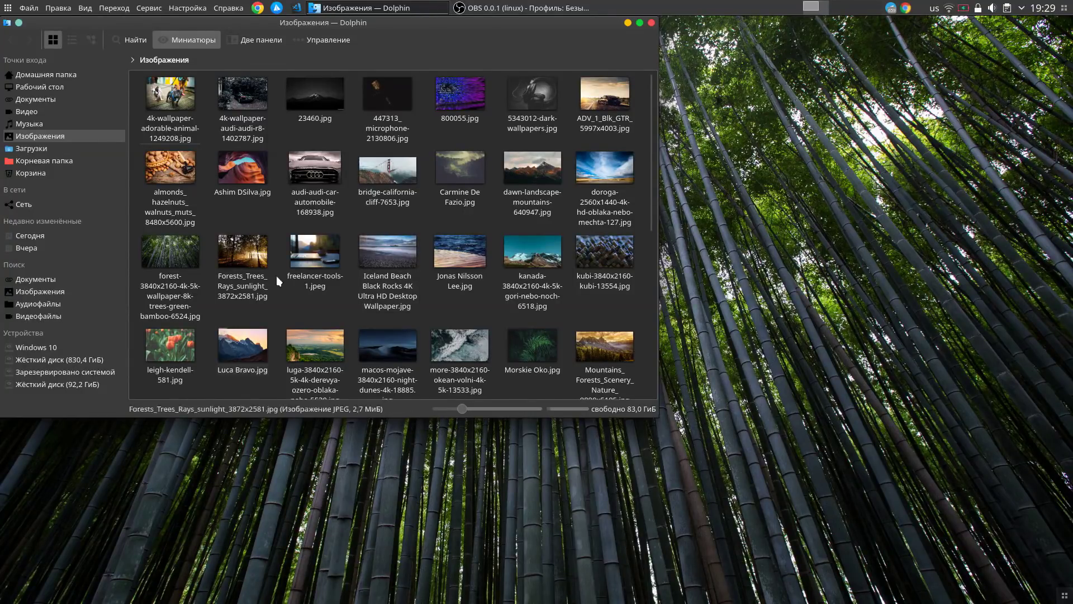
{"action": "left_click_drag", "start_coordinate": [532, 261], "coordinate": [820, 242]}
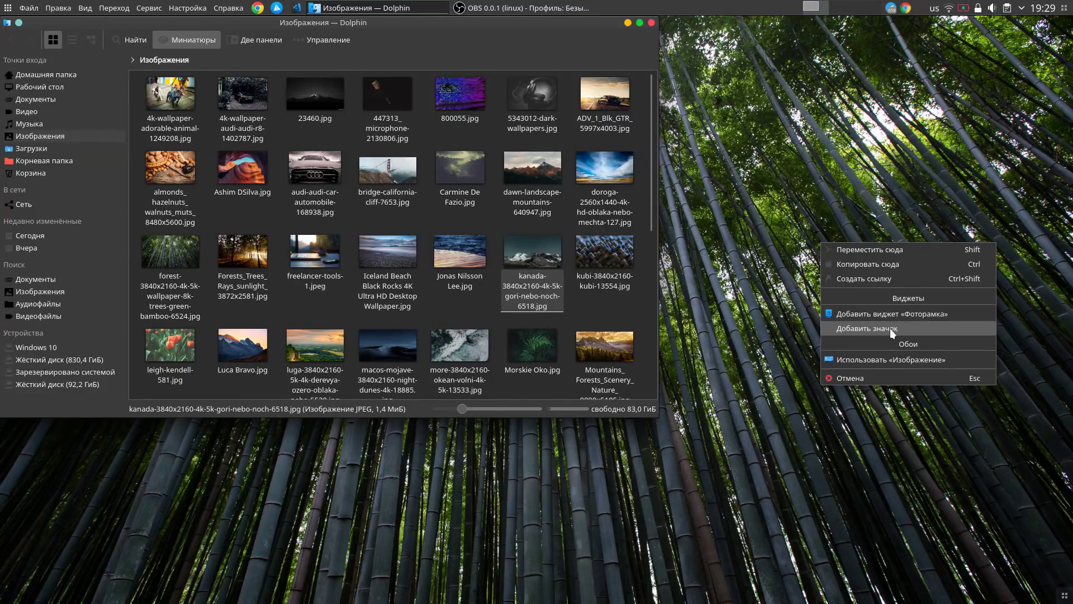
{"action": "left_click", "coordinate": [888, 359]}
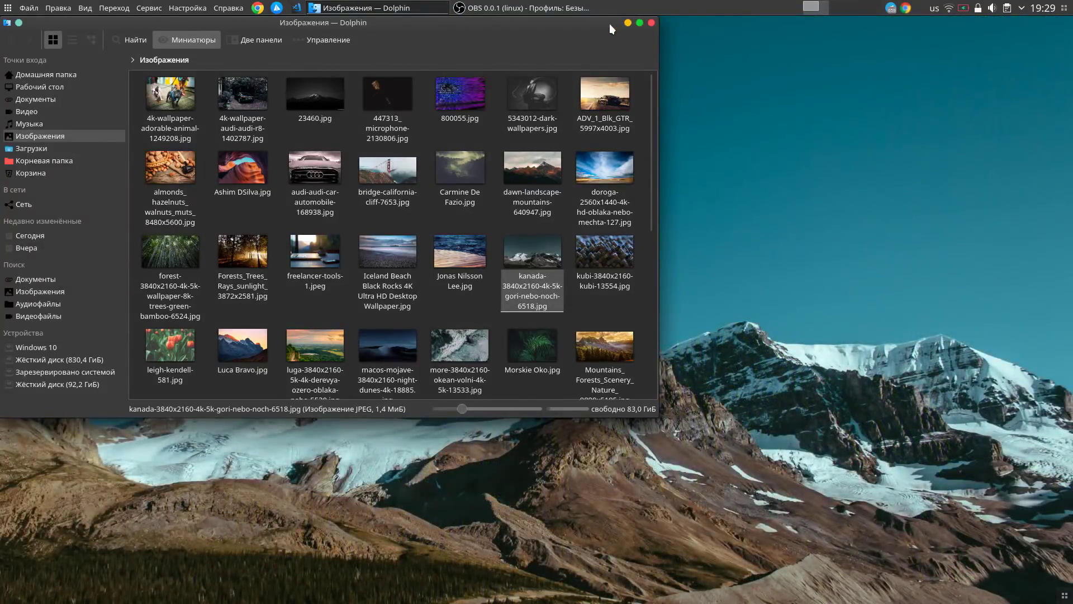
Shift the Dolphin window and set dawn-landscape-mountains-640947.jpg as the desktop wallpaper.
{"action": "left_click_drag", "start_coordinate": [610, 24], "coordinate": [555, 60]}
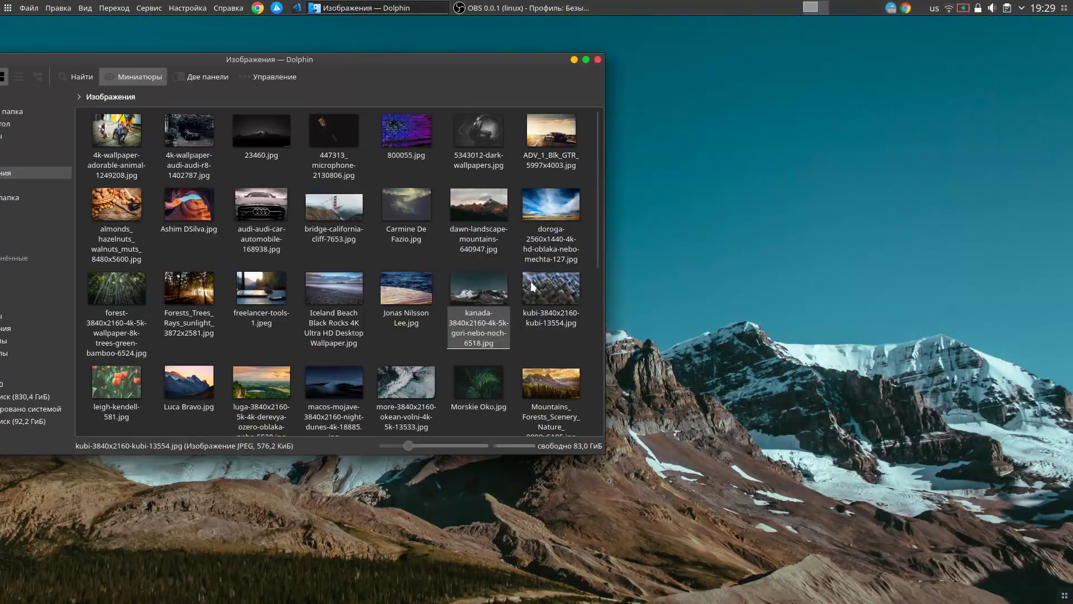
{"action": "left_click", "coordinate": [468, 216]}
{"action": "left_click_drag", "start_coordinate": [468, 216], "coordinate": [819, 299]}
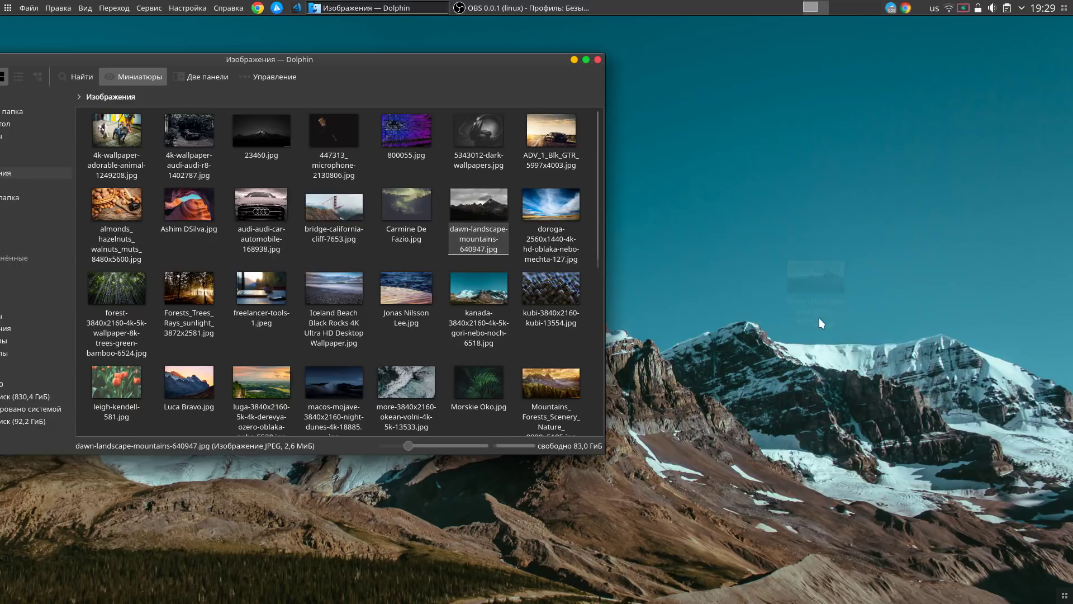
{"action": "left_click", "coordinate": [858, 415]}
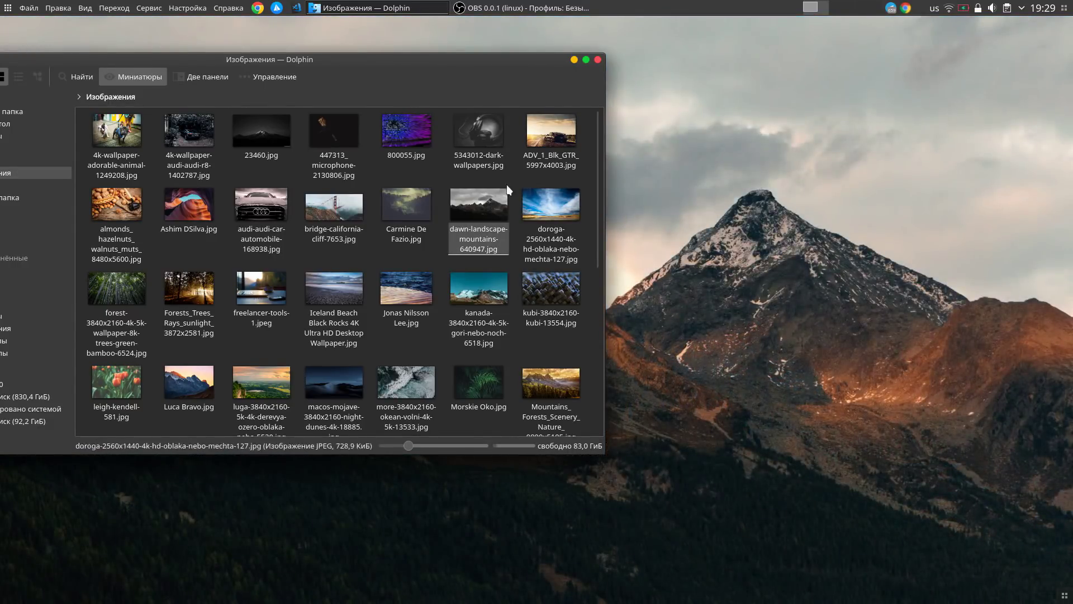
Set Morskie Oko.jpg as the wallpaper from the widget's preview of the Изображения folder, and close the Dolphin window.
{"action": "left_click_drag", "start_coordinate": [449, 65], "coordinate": [872, 139]}
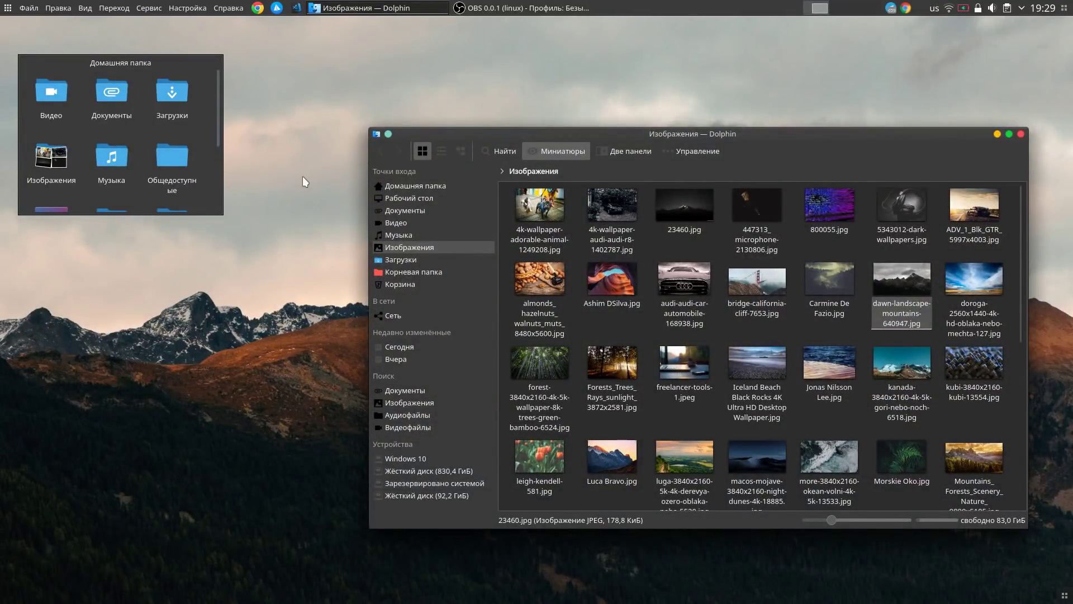
{"action": "left_click", "coordinate": [25, 146]}
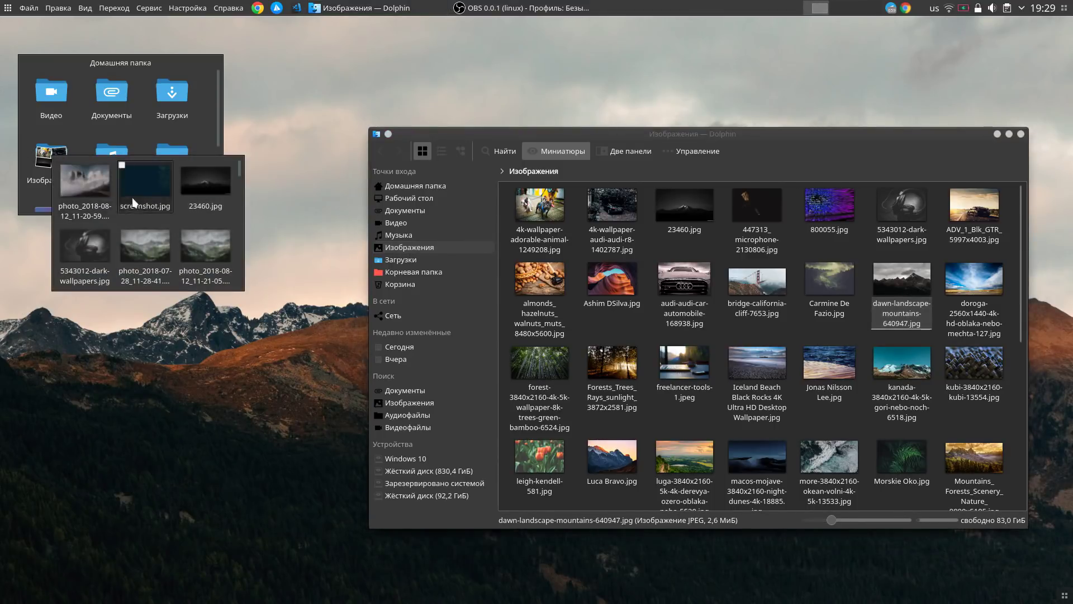
{"action": "scroll", "coordinate": [133, 200], "scroll_direction": "down", "scroll_amount": 10}
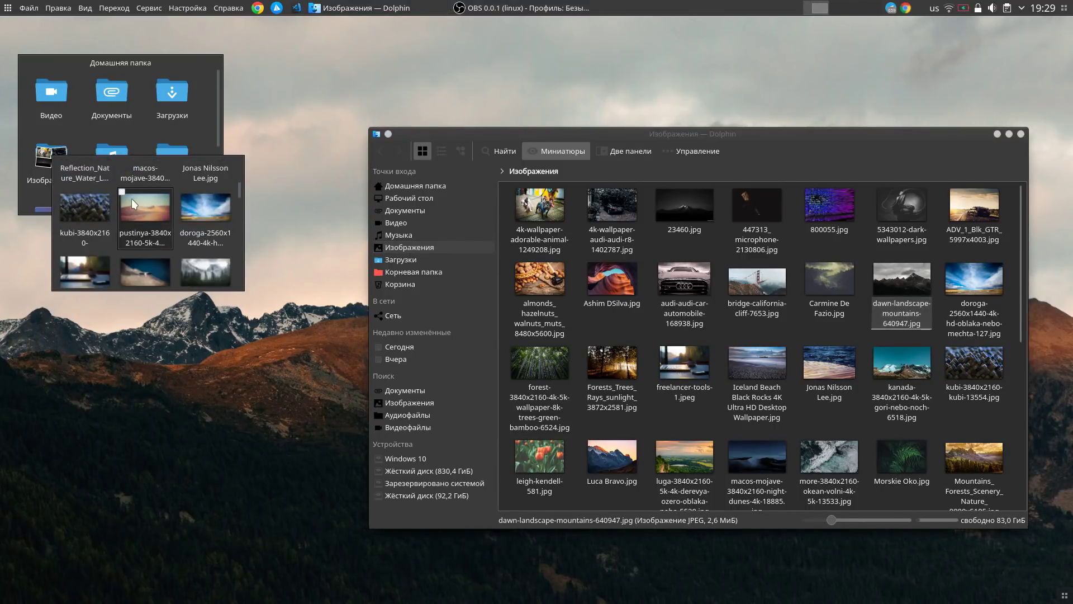
{"action": "scroll", "coordinate": [132, 199], "scroll_direction": "down", "scroll_amount": 10}
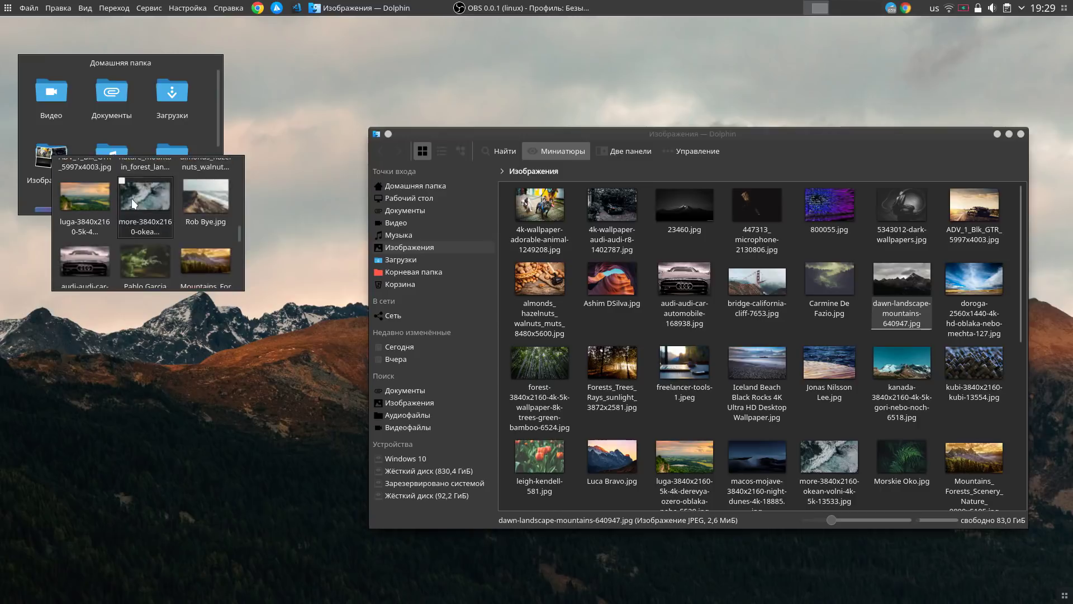
{"action": "scroll", "coordinate": [132, 199], "scroll_direction": "down", "scroll_amount": 4}
{"action": "left_click_drag", "start_coordinate": [207, 240], "coordinate": [295, 177]}
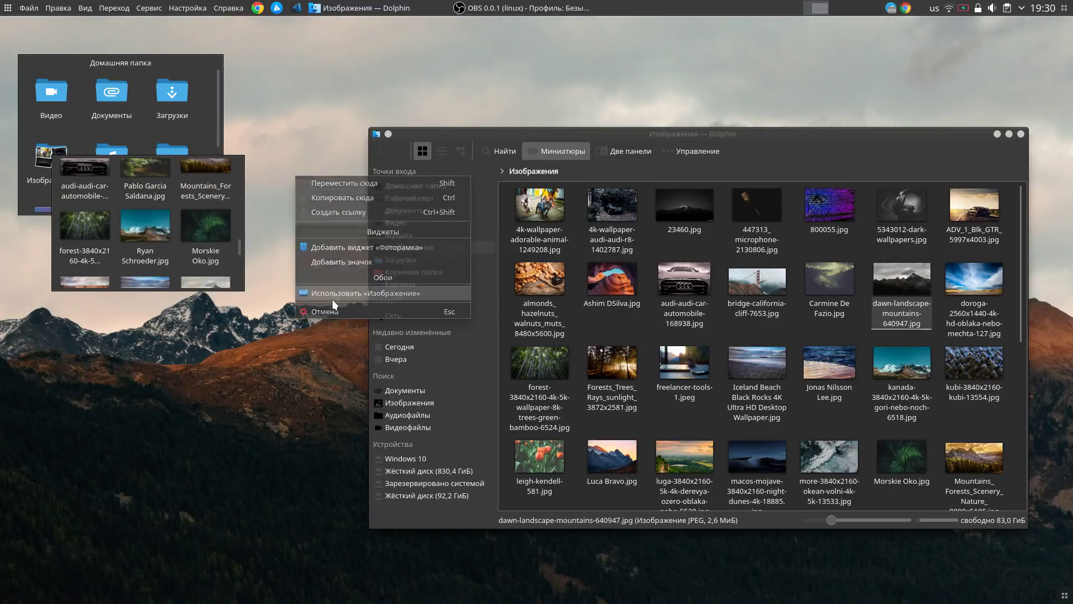
{"action": "left_click", "coordinate": [333, 300]}
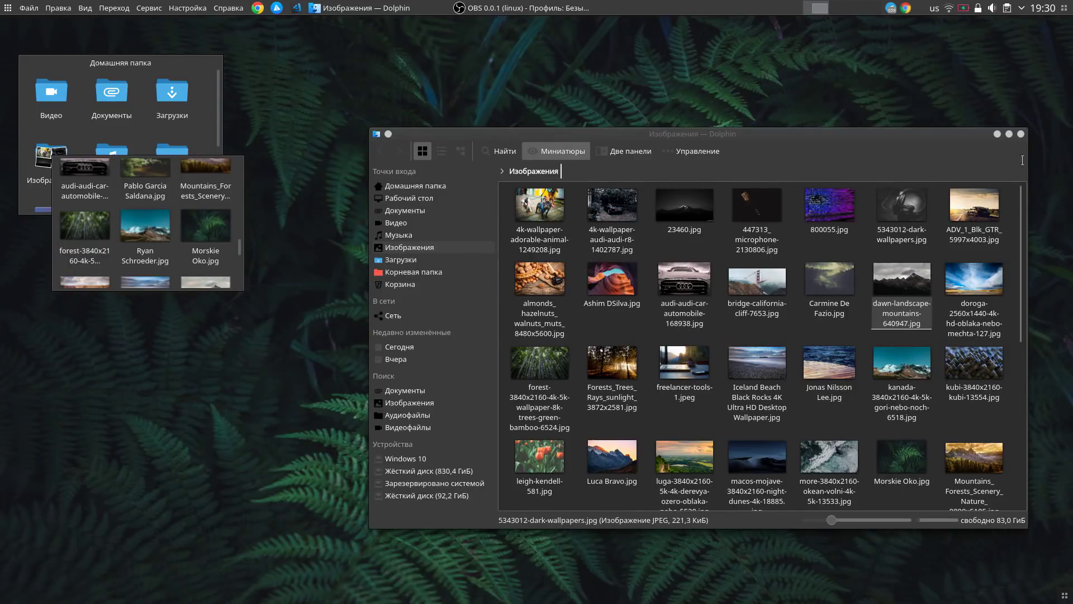
{"action": "left_click", "coordinate": [1020, 135]}
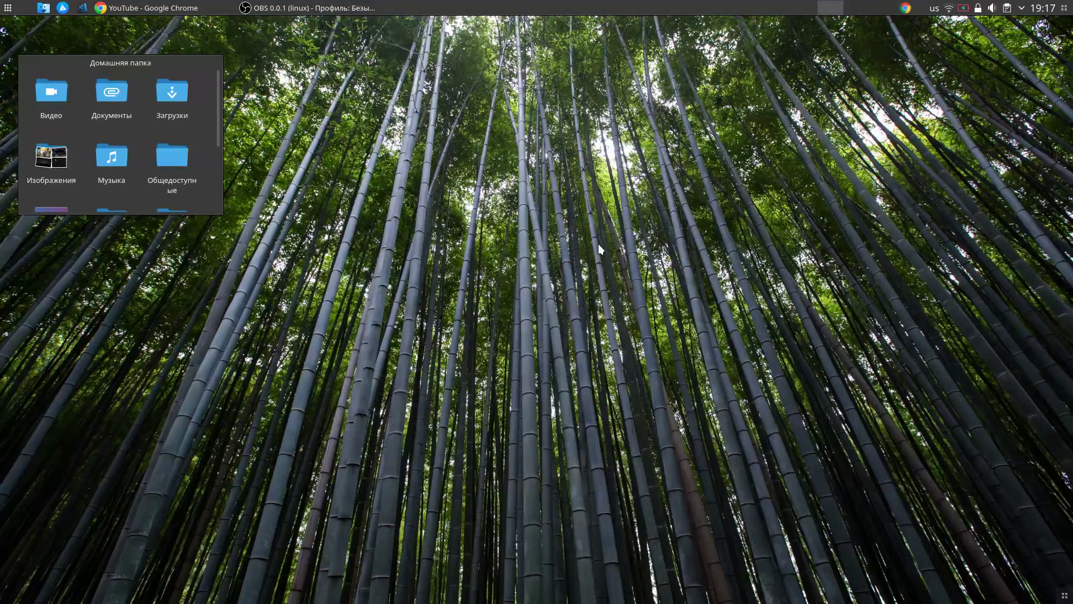
Launch the Konsole terminal through the desktop's command search and move its window to the middle of the screen.
{"action": "key", "text": "alt+space"}
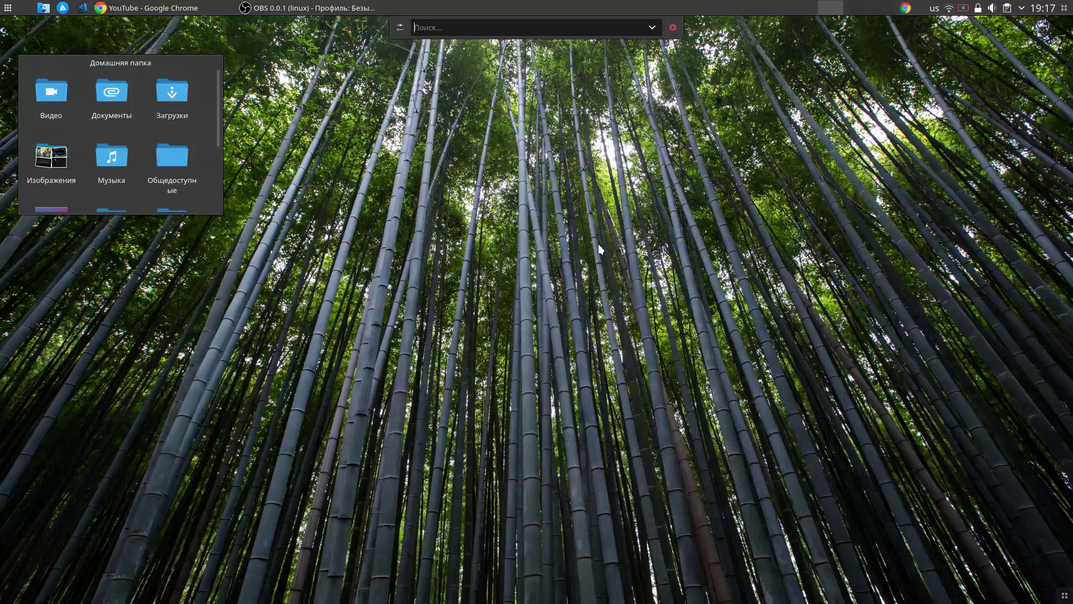
{"action": "type", "text": "konsol"}
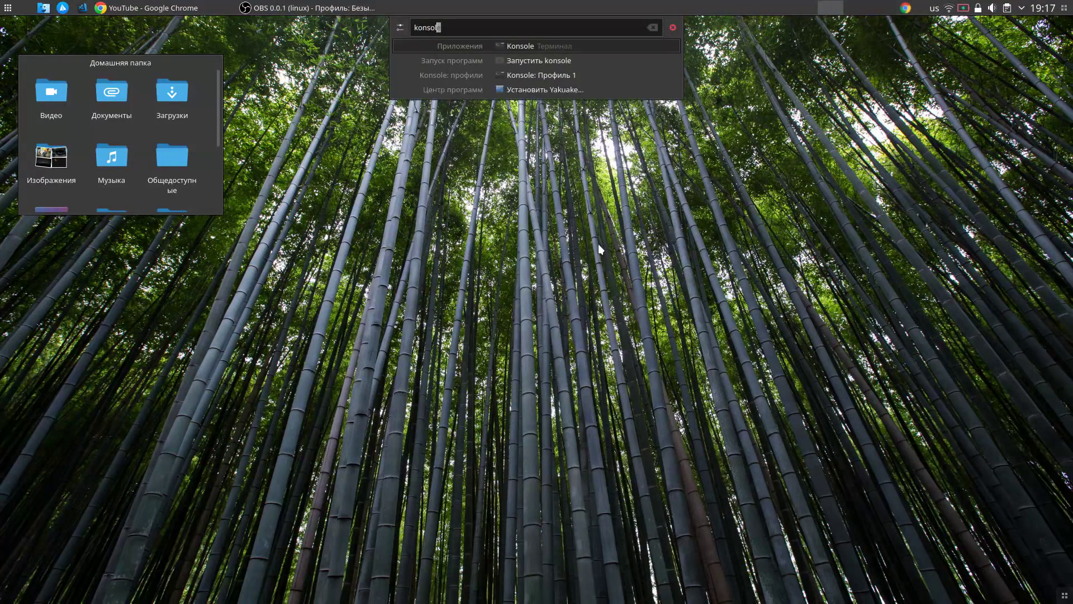
{"action": "key", "text": "Return"}
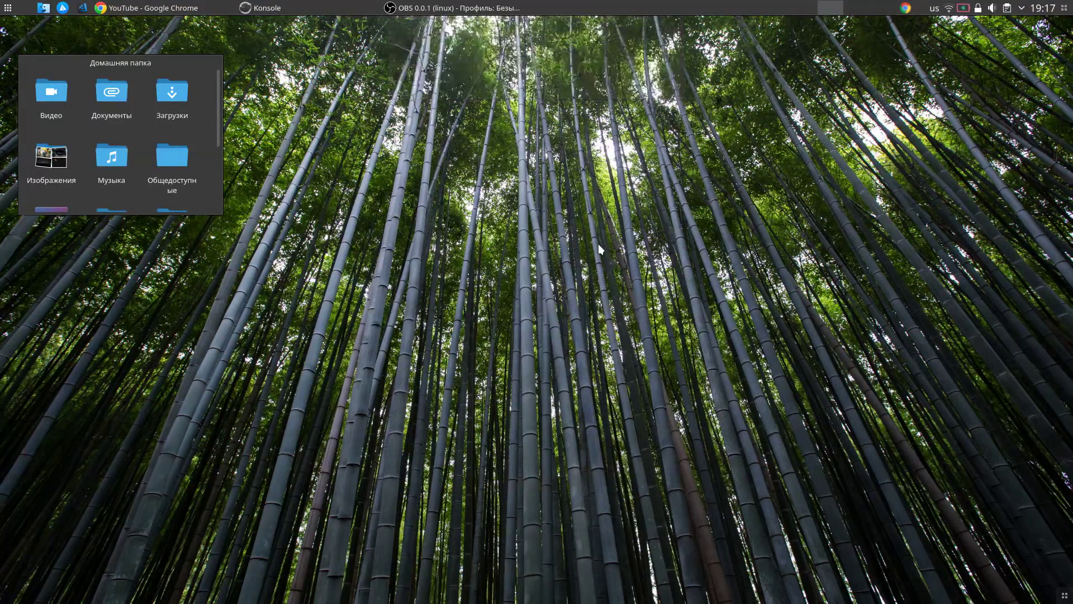
{"action": "left_click_drag", "start_coordinate": [332, 23], "coordinate": [686, 193]}
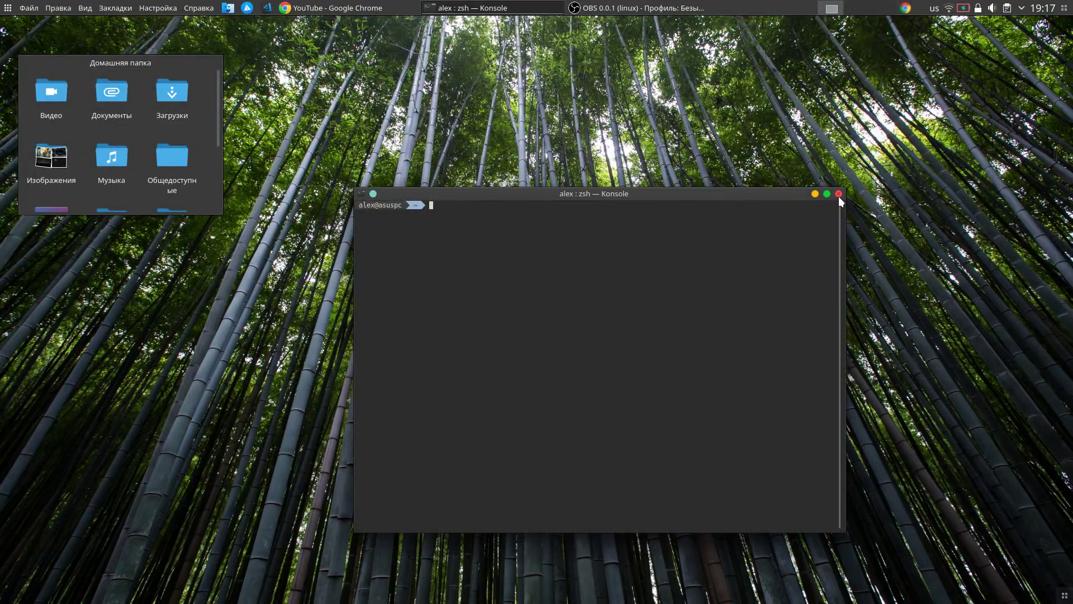
Close the Konsole window, launch a new terminal without the command search, move it to the middle of the screen and close it.
{"action": "left_click", "coordinate": [839, 194]}
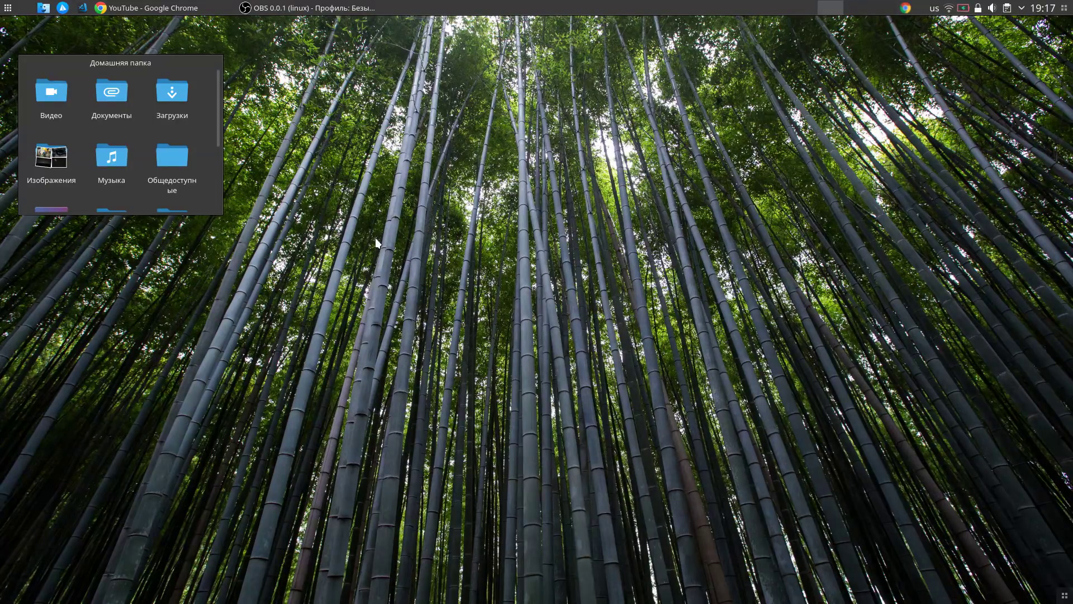
{"action": "key", "text": "ctrl+alt+t"}
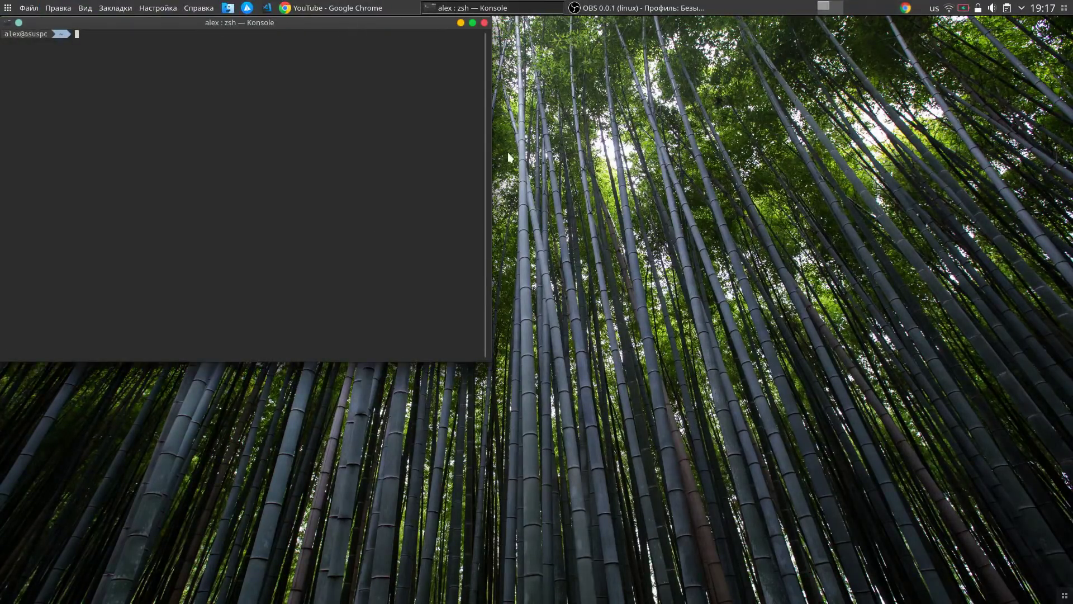
{"action": "left_click_drag", "start_coordinate": [371, 38], "coordinate": [702, 169]}
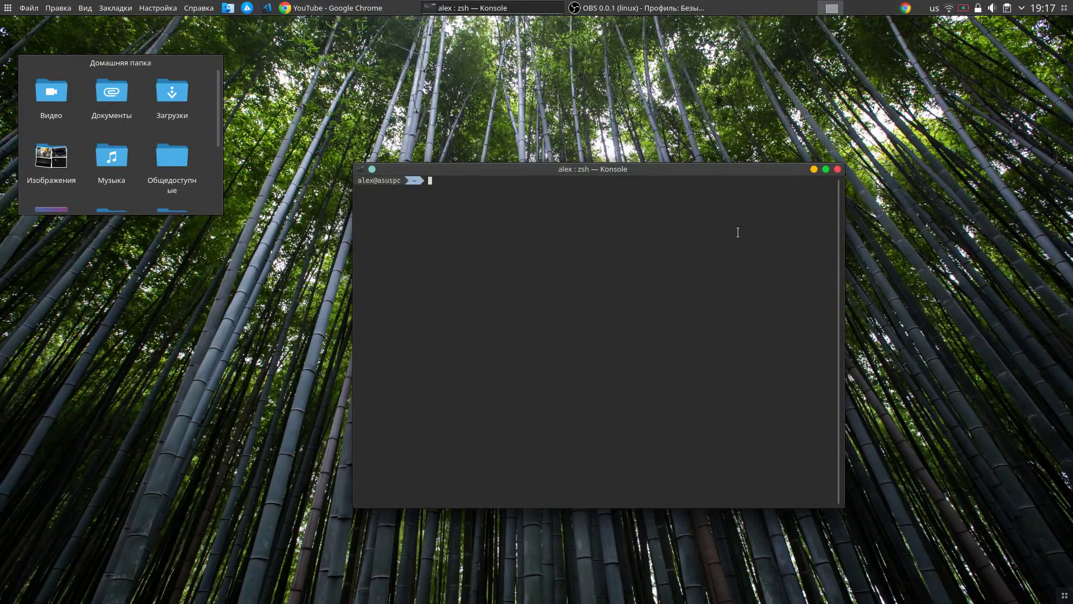
{"action": "left_click", "coordinate": [838, 169]}
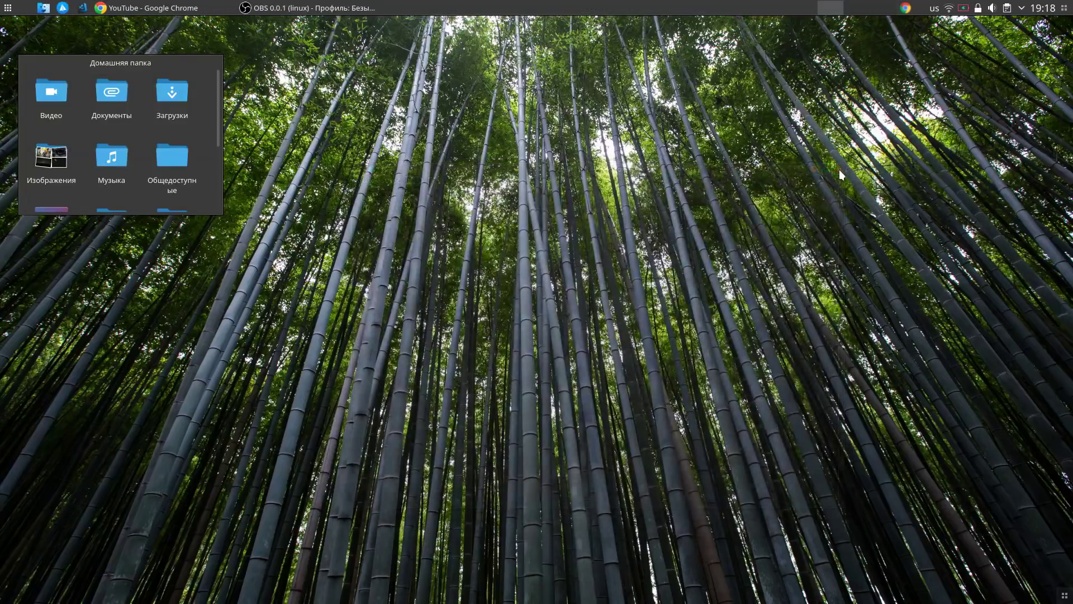
Search for "kons" in the desktop's command search, view the suggested Yakuake installation page in Discover, and close Discover without installing.
{"action": "key", "text": "alt+space"}
{"action": "type", "text": "kons"}
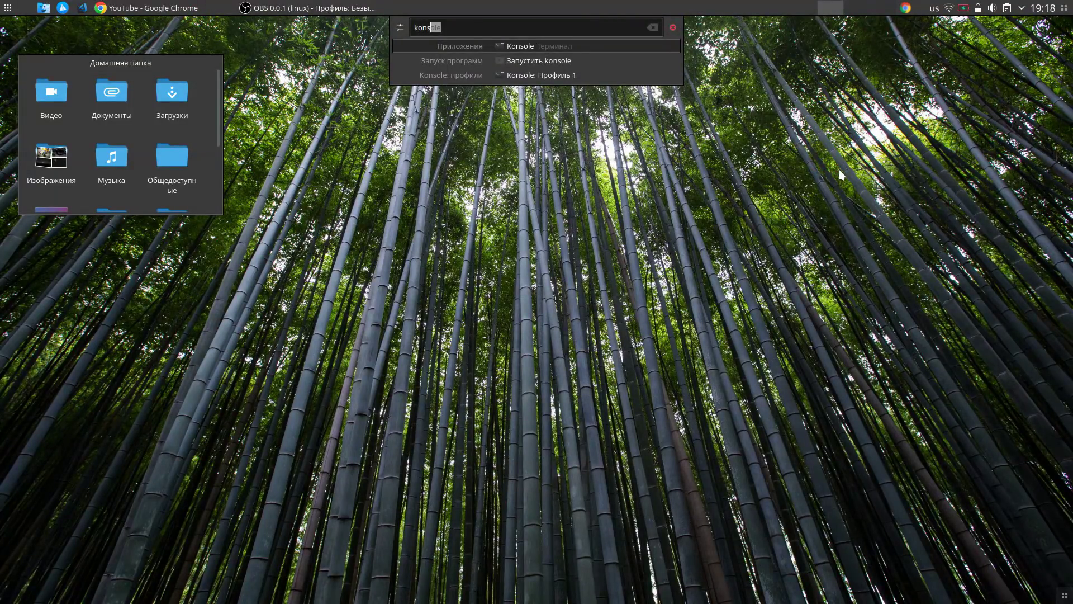
{"action": "key", "text": "Down"}
{"action": "key", "text": "Down"}
{"action": "key", "text": "Down"}
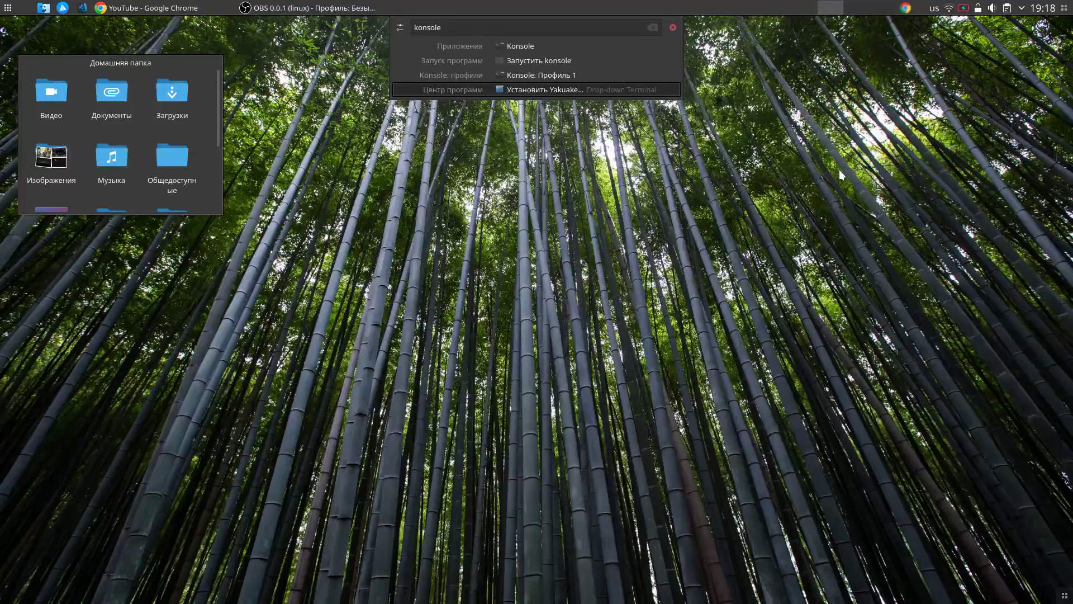
{"action": "key", "text": "Return"}
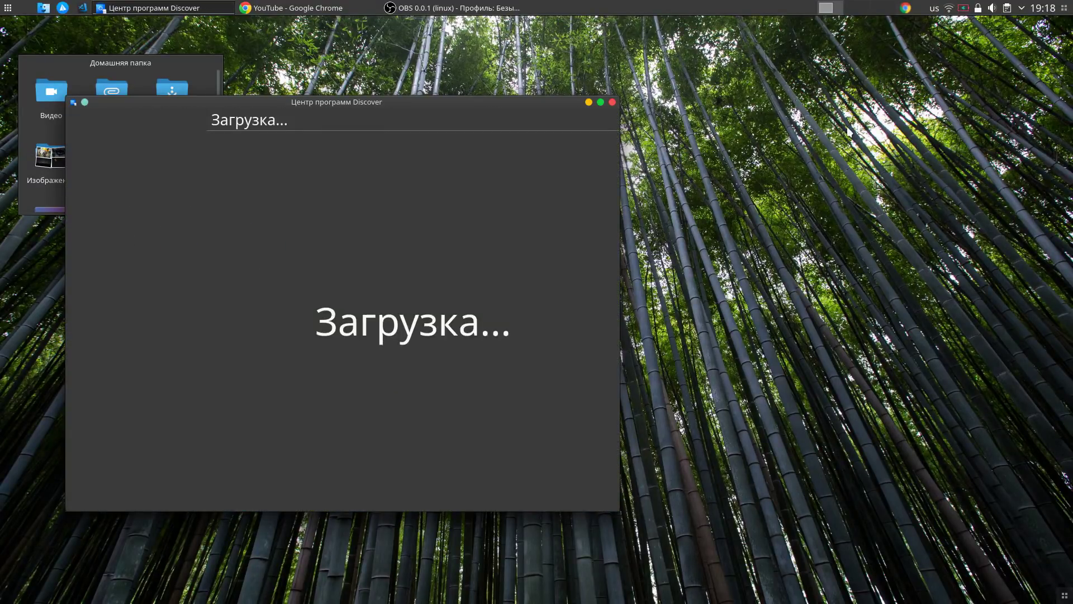
{"action": "left_click_drag", "start_coordinate": [439, 120], "coordinate": [734, 136]}
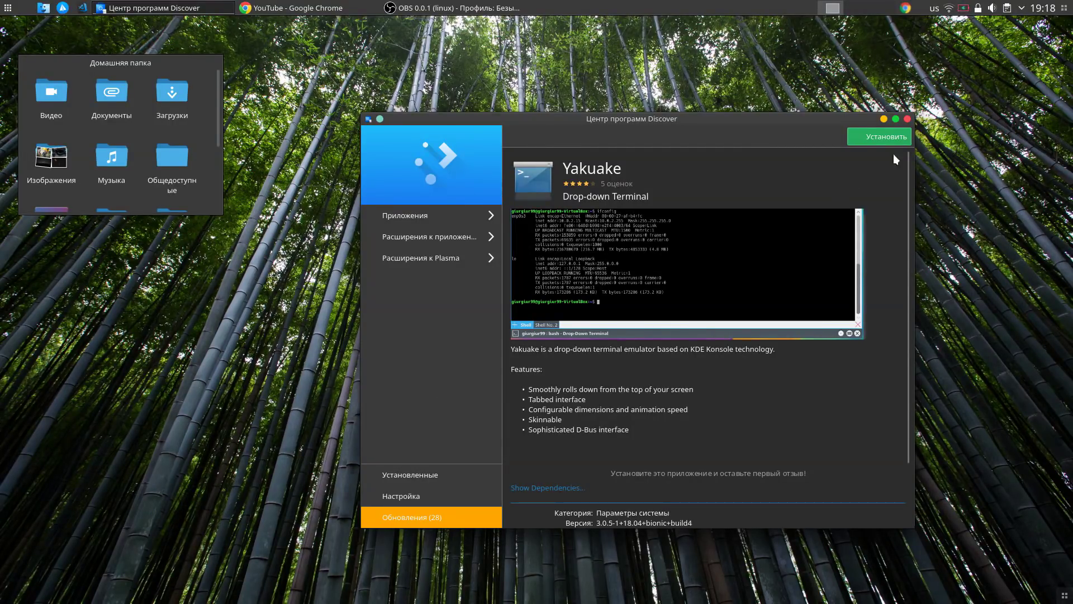
{"action": "left_click", "coordinate": [907, 119]}
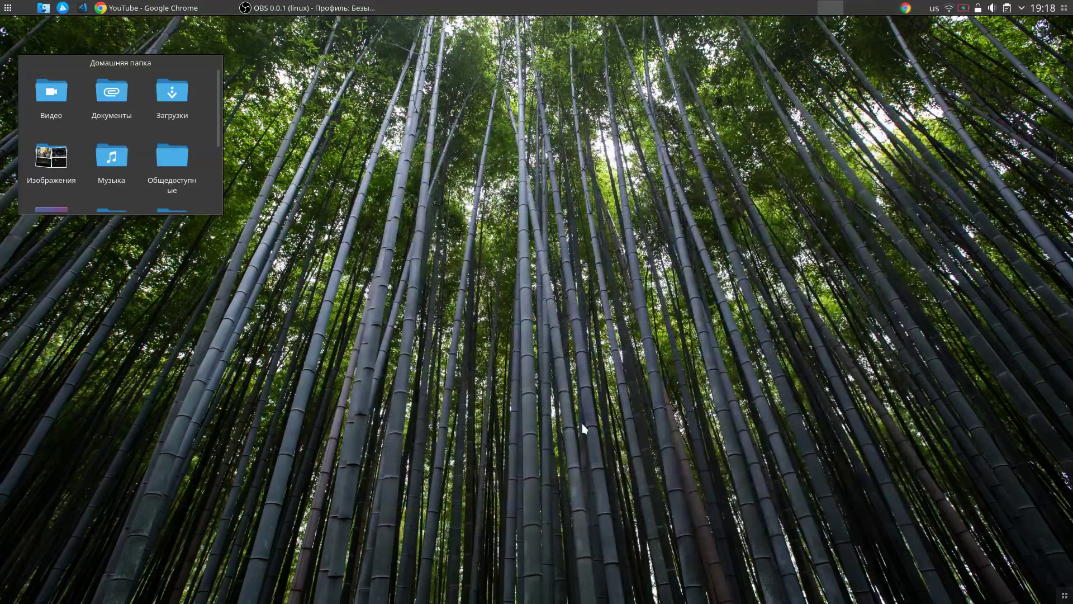